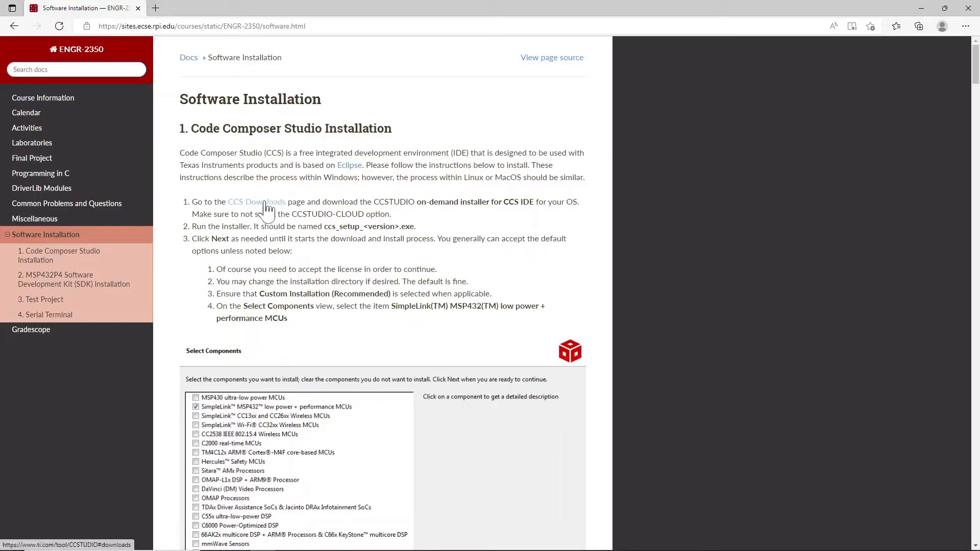
# Step: Open the CCS Downloads page in a new tab and download the Windows on-demand installer for Code Composer Studio IDE
pyautogui.rightClick(266, 207)
pyautogui.click(306, 88)
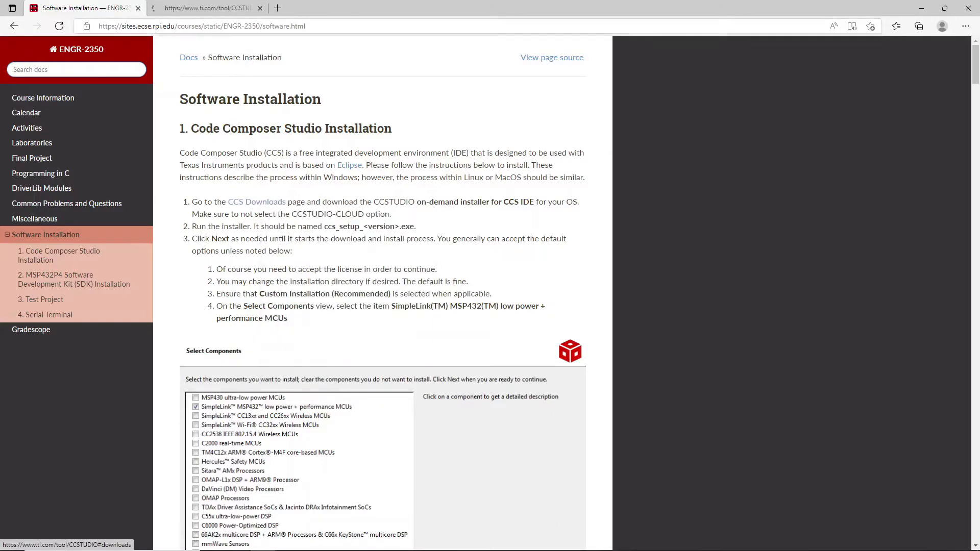
pyautogui.click(190, 10)
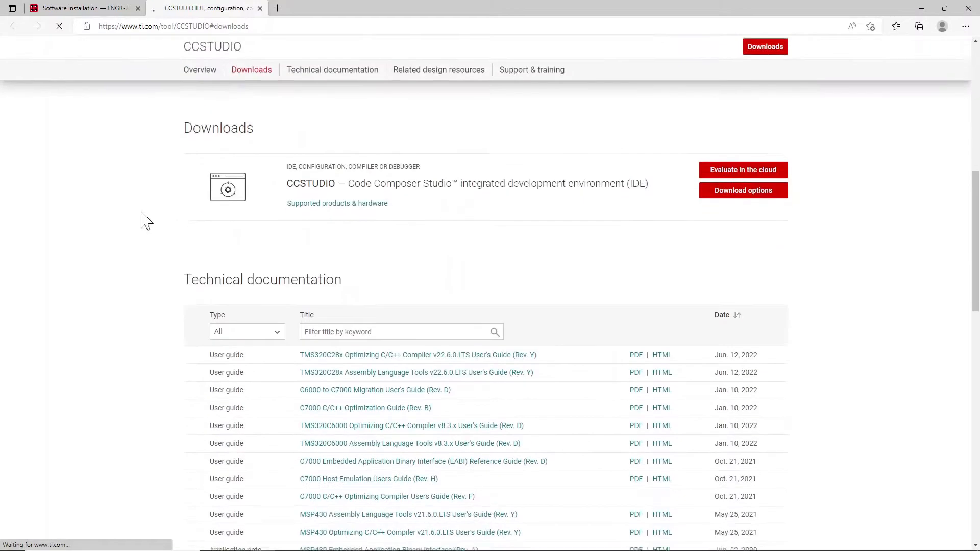
pyautogui.click(752, 168)
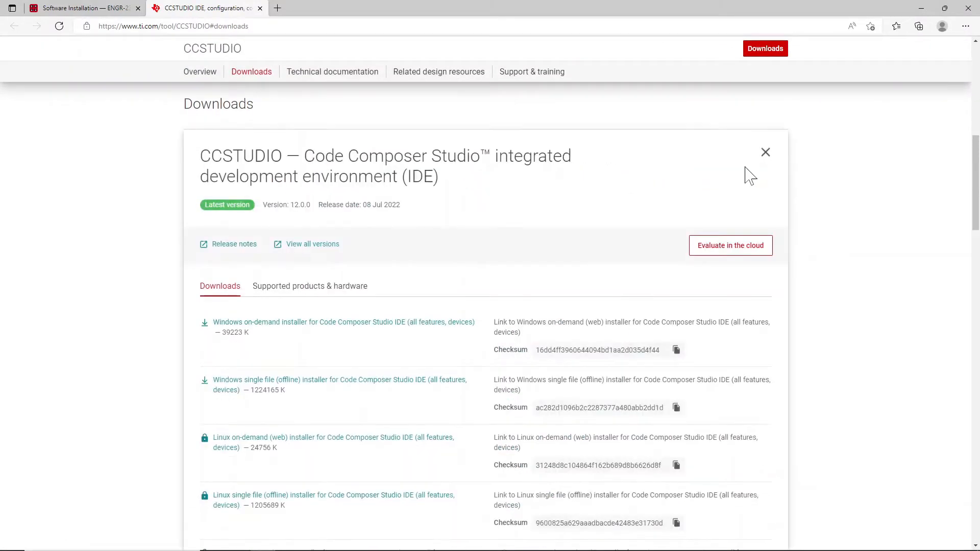
pyautogui.scroll(-3, 532, 236)
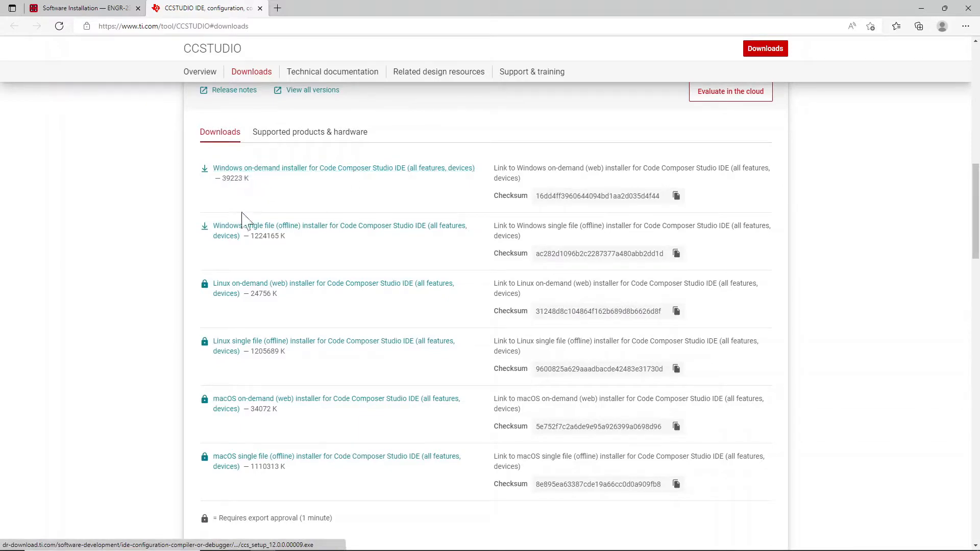
pyautogui.click(292, 179)
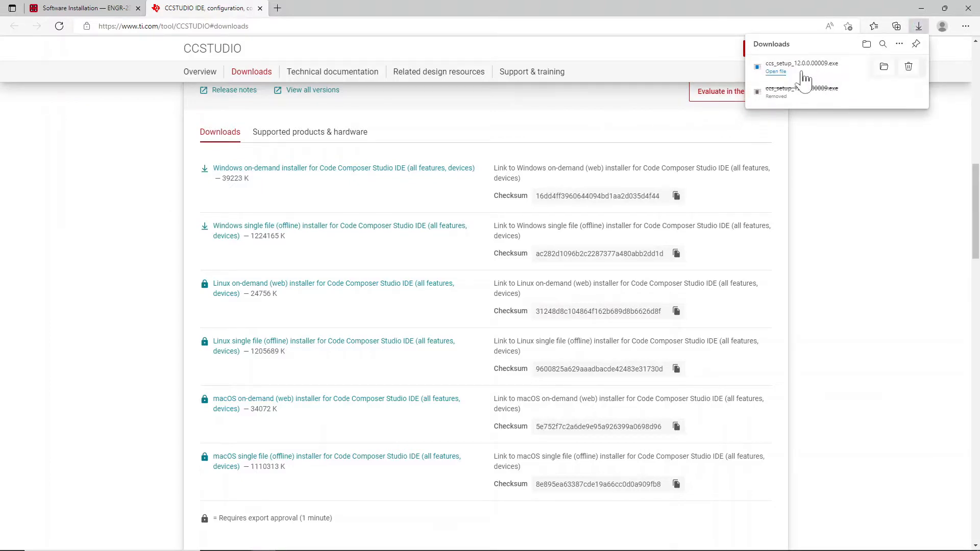
# Step: Run the downloaded ccs_setup_12.0.0.00009.exe and bring its setup wizard in front of the course's Software Installation page
pyautogui.click(847, 72)
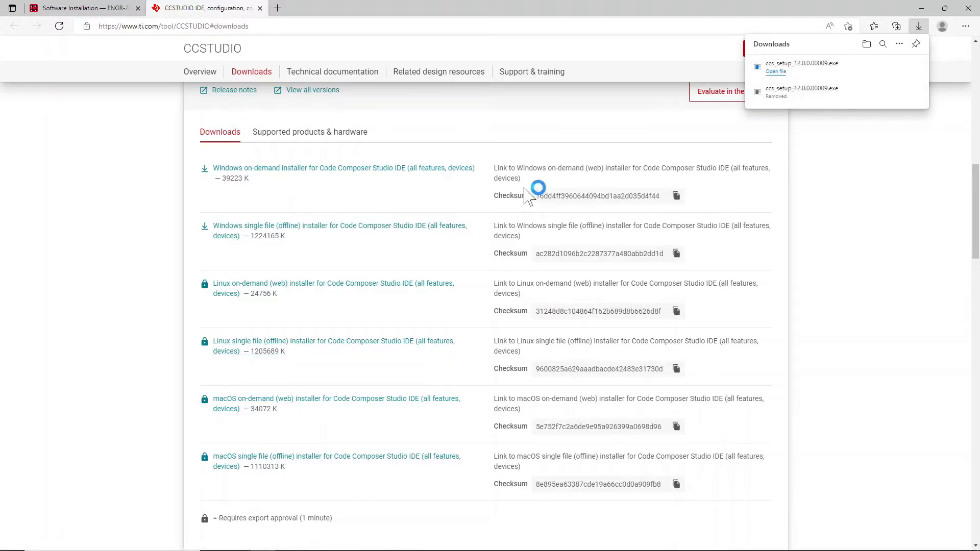
pyautogui.click(100, 10)
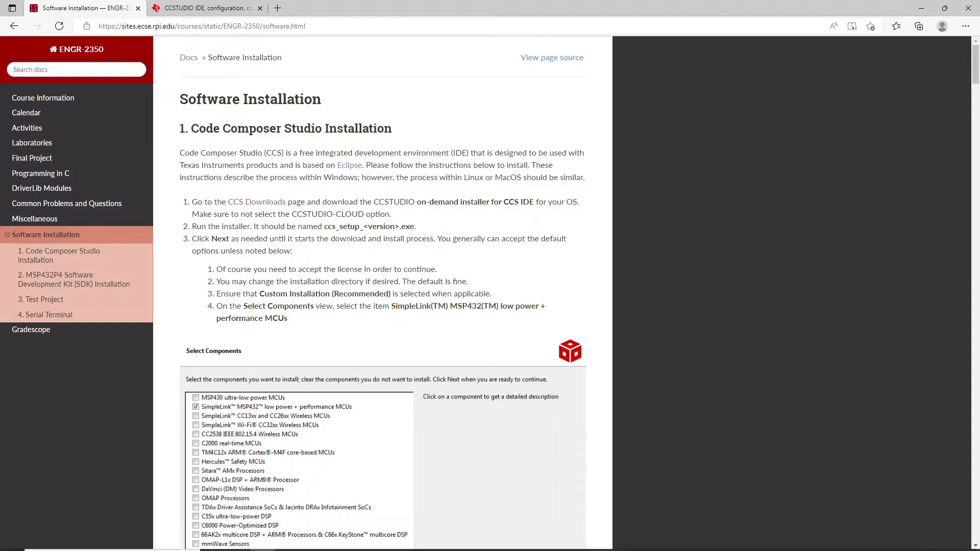
pyautogui.moveTo(363, 542)
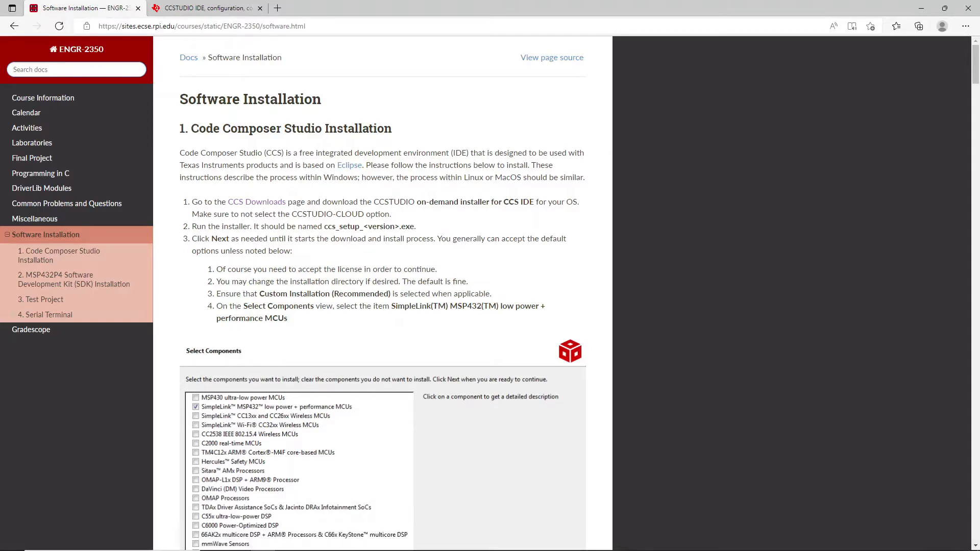
pyautogui.click(388, 546)
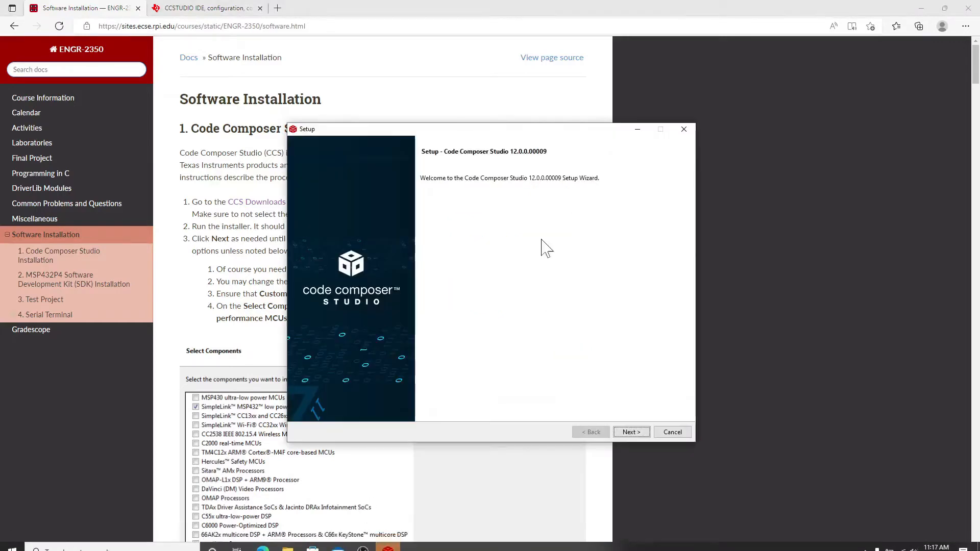
# Step: Accept the Code Composer Studio license agreement and continue past the system checks, dismissing the pending-reboot warning
pyautogui.click(636, 434)
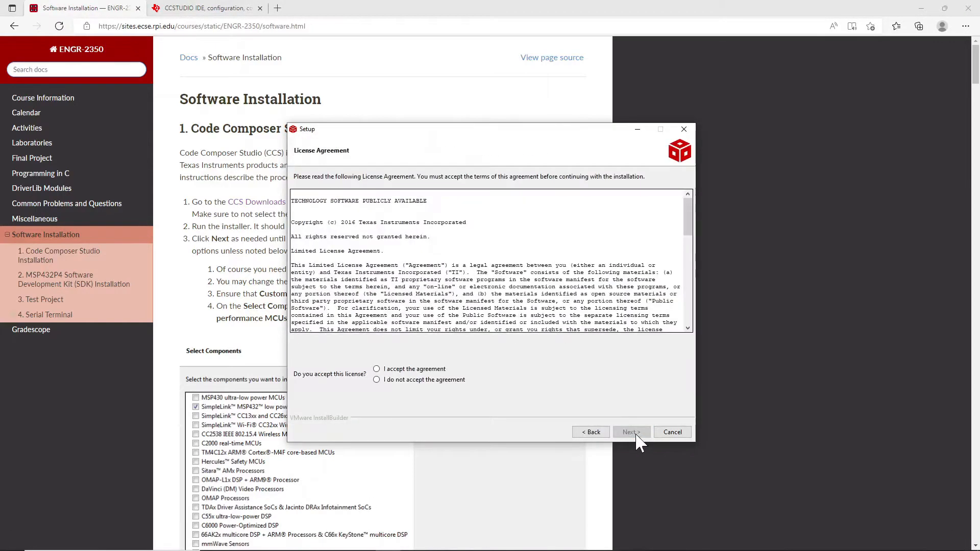
pyautogui.click(378, 369)
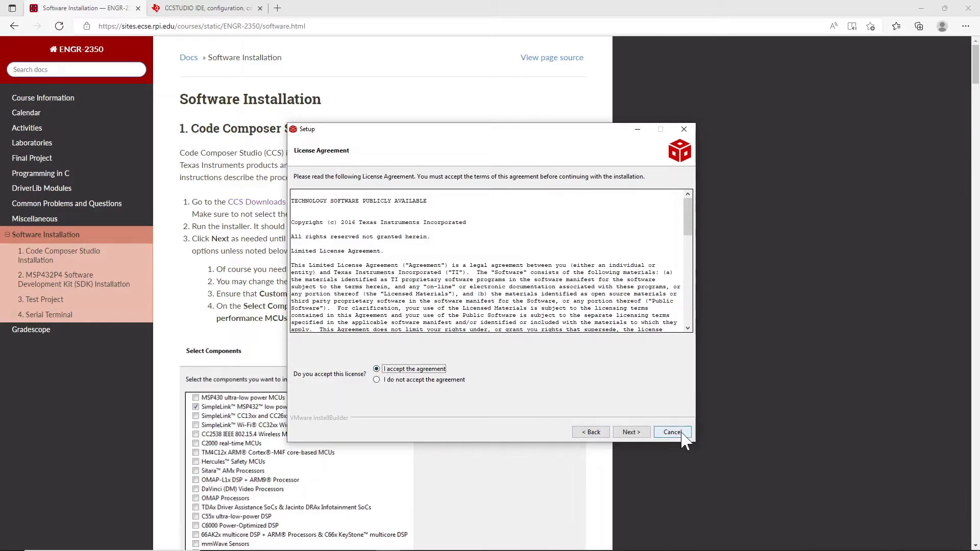
pyautogui.click(643, 432)
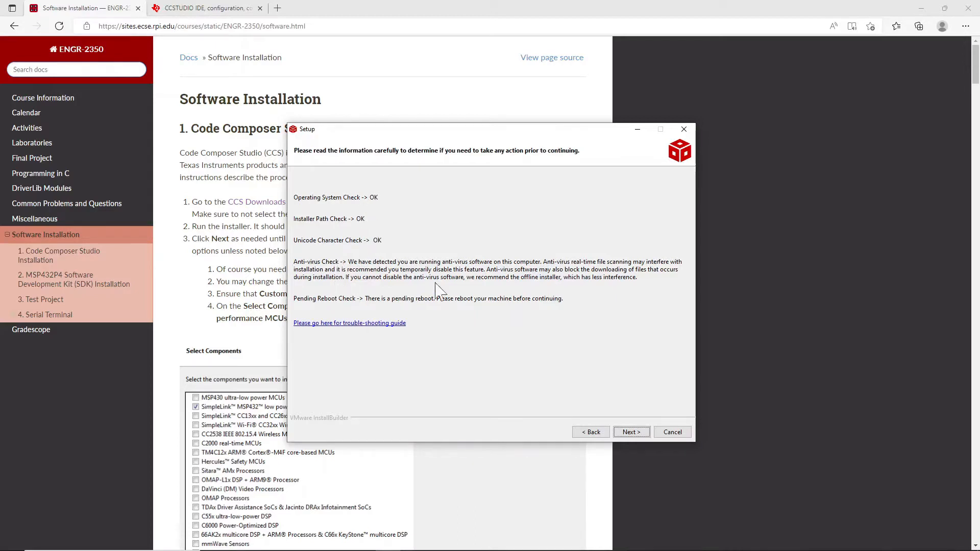
pyautogui.click(631, 433)
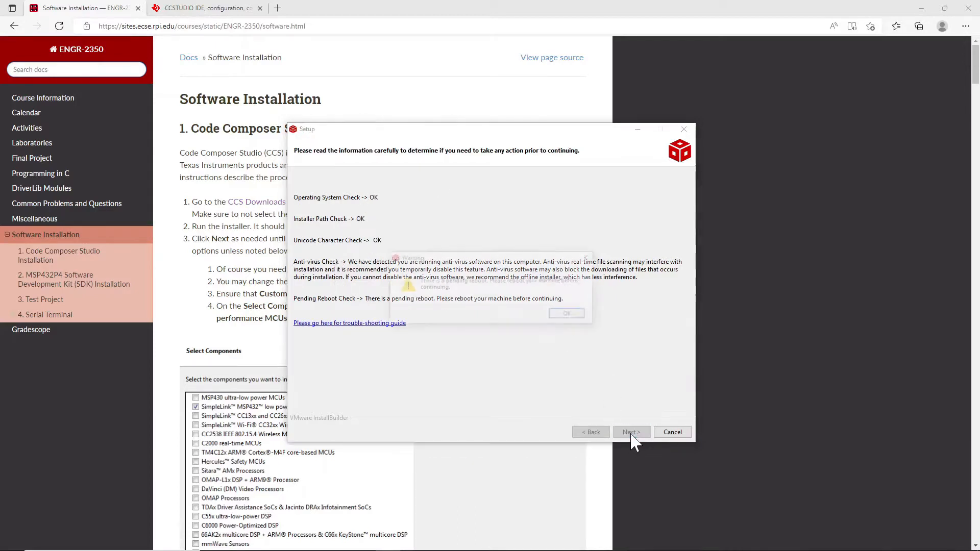
pyautogui.click(570, 314)
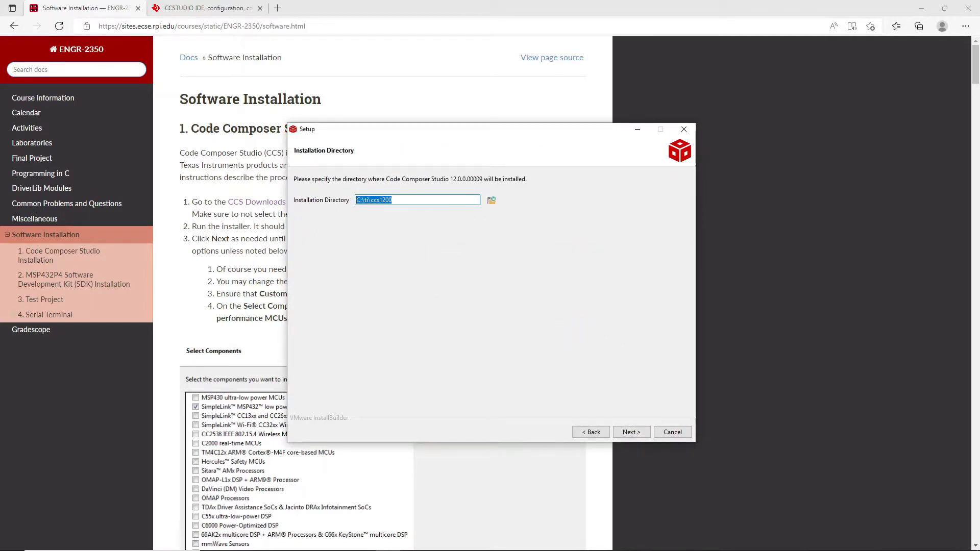
# Step: Keep C:\ti\ccs1200 as directory and set up a Custom Installation with the SimpleLink MSP432 low power + performance MCUs component
pyautogui.click(636, 433)
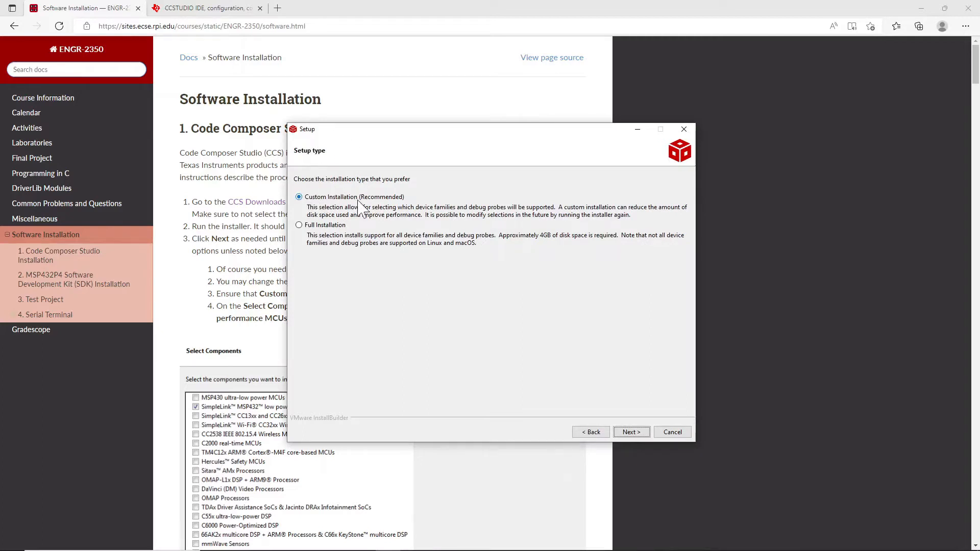
pyautogui.click(631, 433)
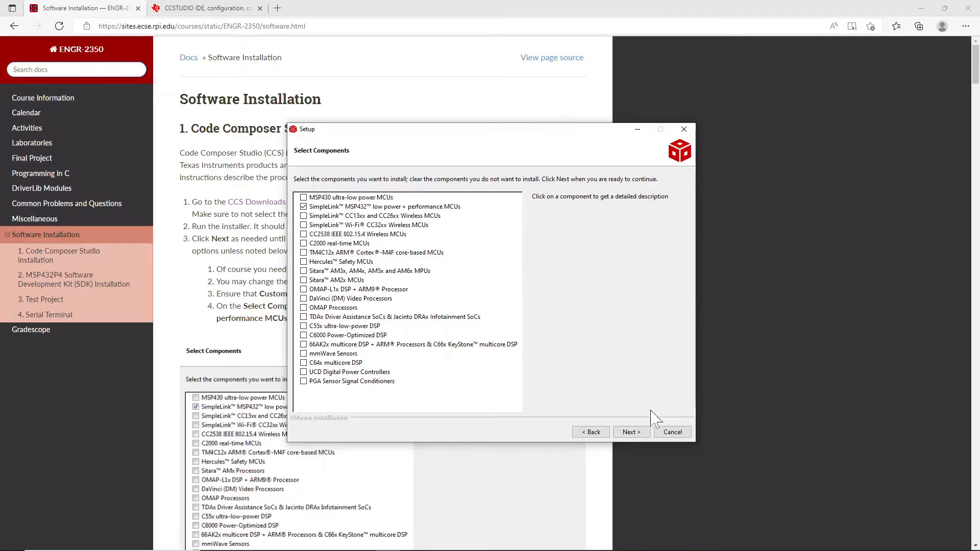
pyautogui.click(632, 432)
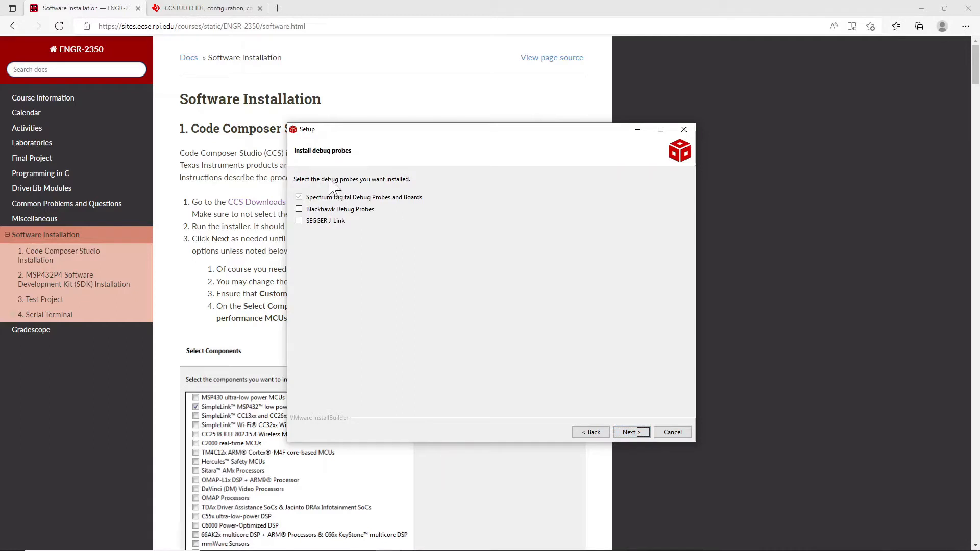
# Step: Continue without the optional debug probes or an HTTP proxy and start downloading and installing the Code Composer Studio components
pyautogui.click(633, 434)
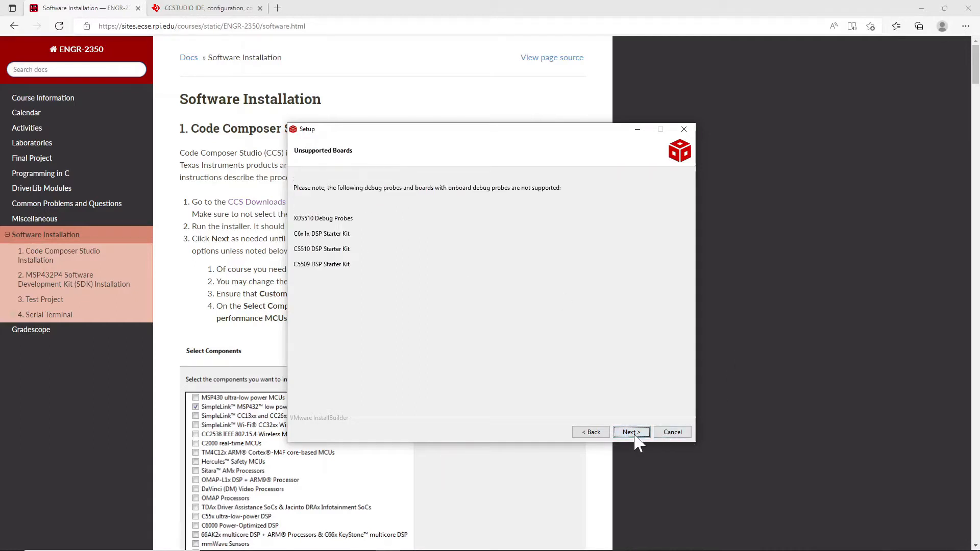
pyautogui.click(632, 433)
pyautogui.click(633, 432)
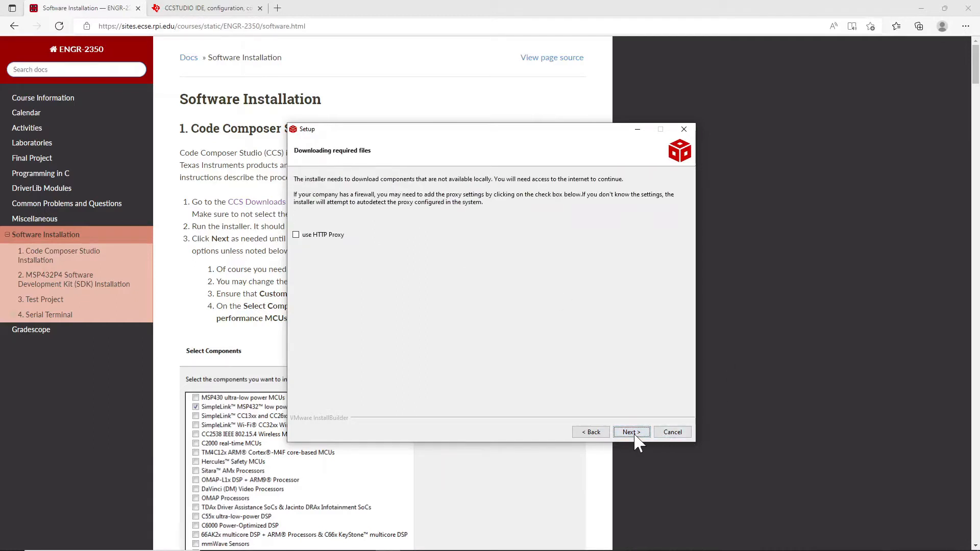
pyautogui.click(630, 432)
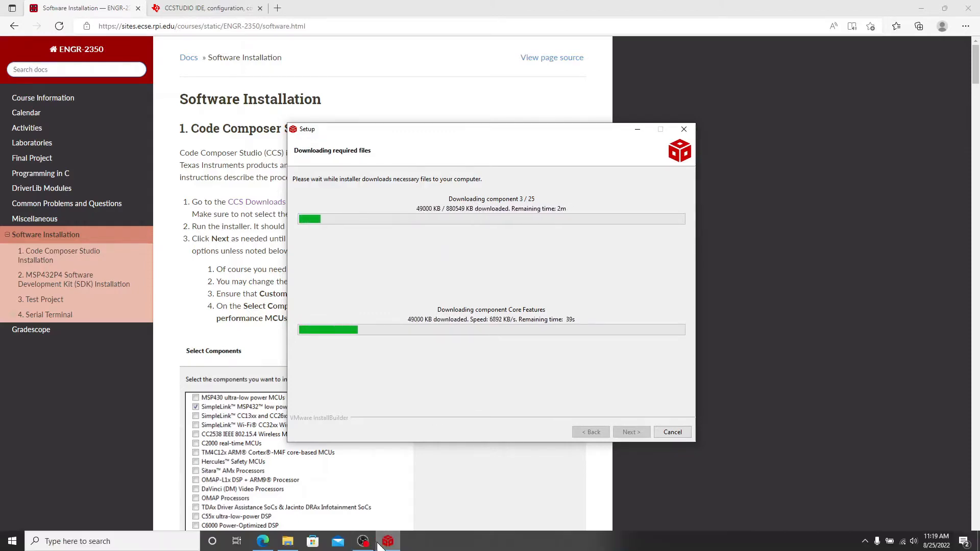
pyautogui.click(375, 540)
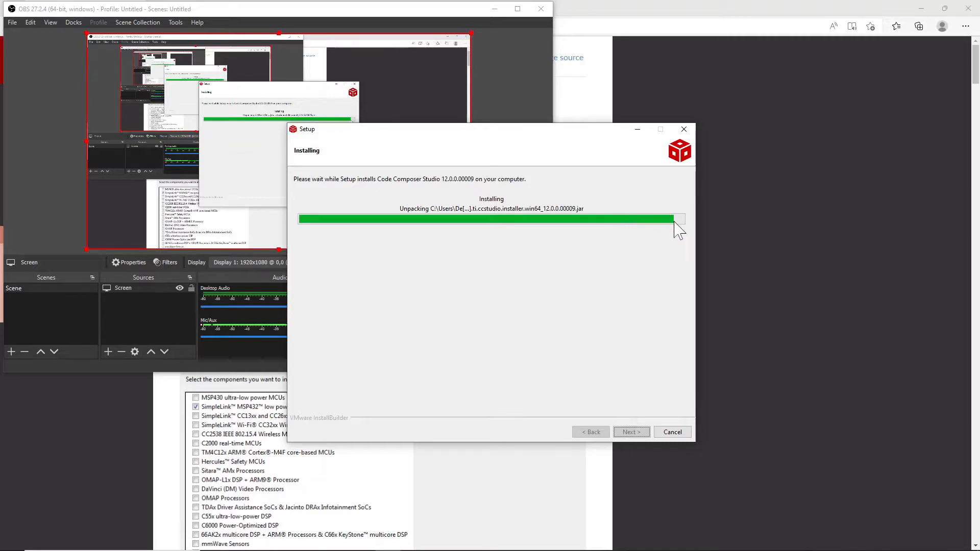
pyautogui.click(709, 112)
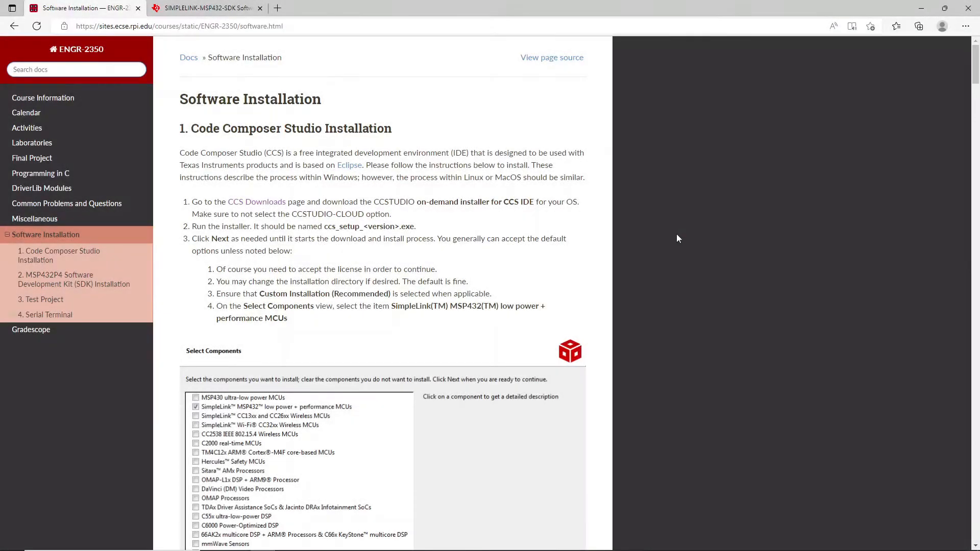
# Step: Review the MSP432P4 SDK Installation instructions on the course page and switch to the SimpleLink MSP432 SDK download page
pyautogui.scroll(-10, 614, 244)
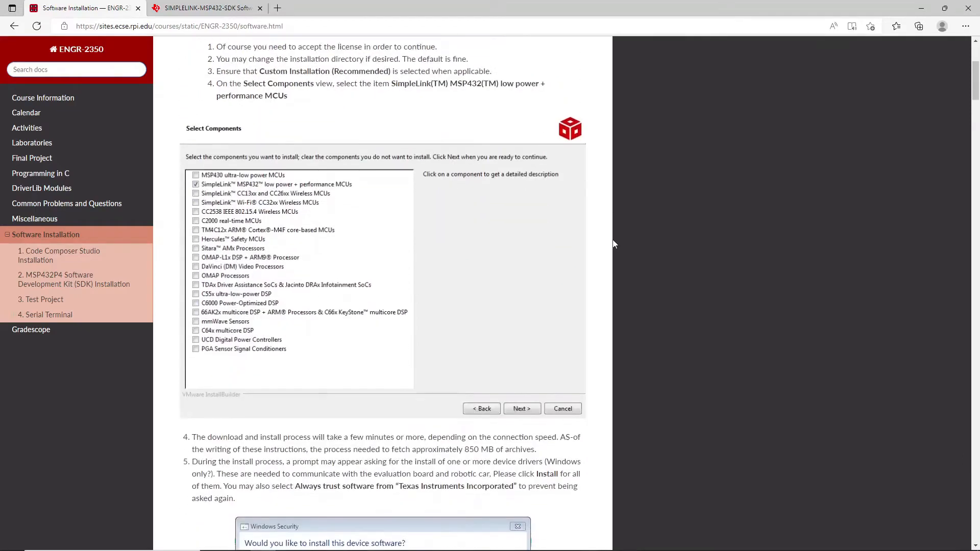
pyautogui.scroll(-3, 614, 244)
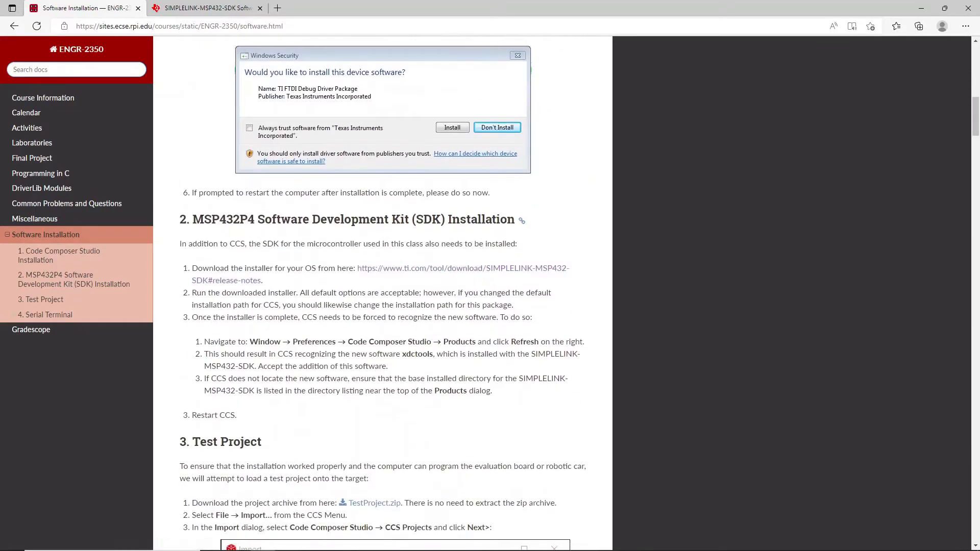
pyautogui.moveTo(193, 220); pyautogui.dragTo(522, 221)
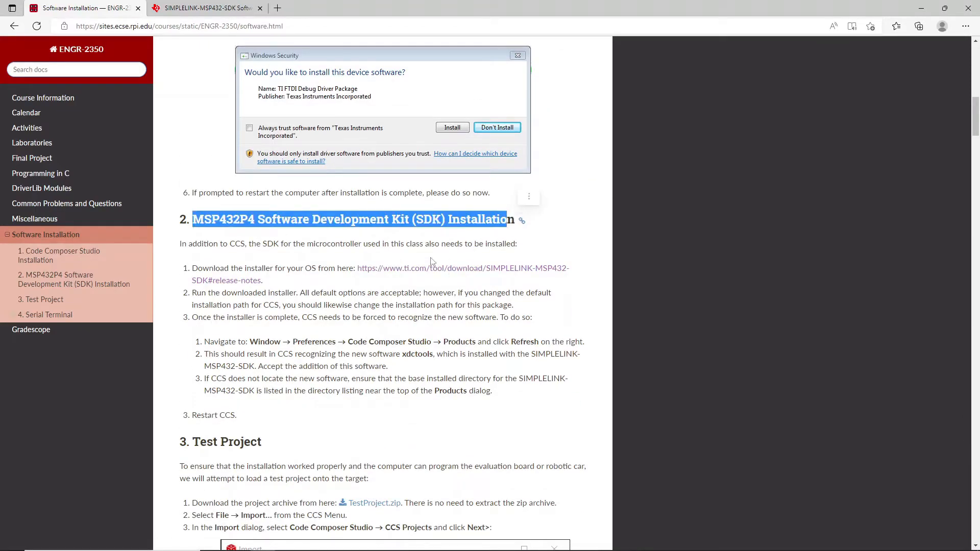
pyautogui.click(313, 238)
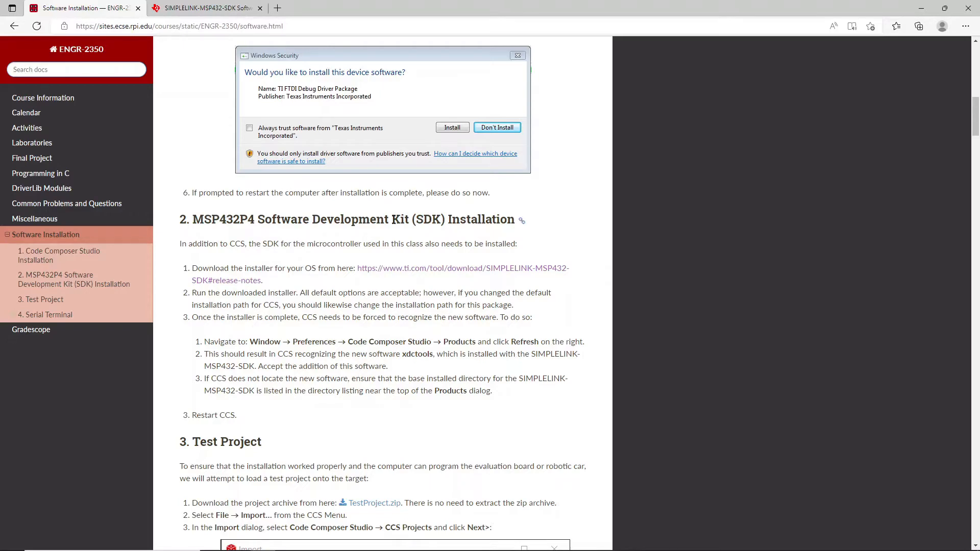
pyautogui.scroll(7, 230, 102)
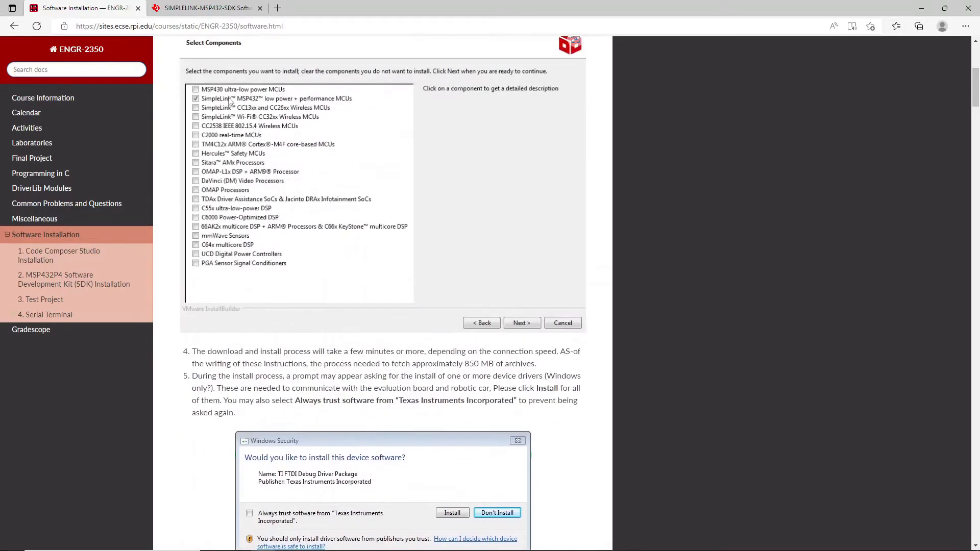
pyautogui.scroll(-7, 278, 228)
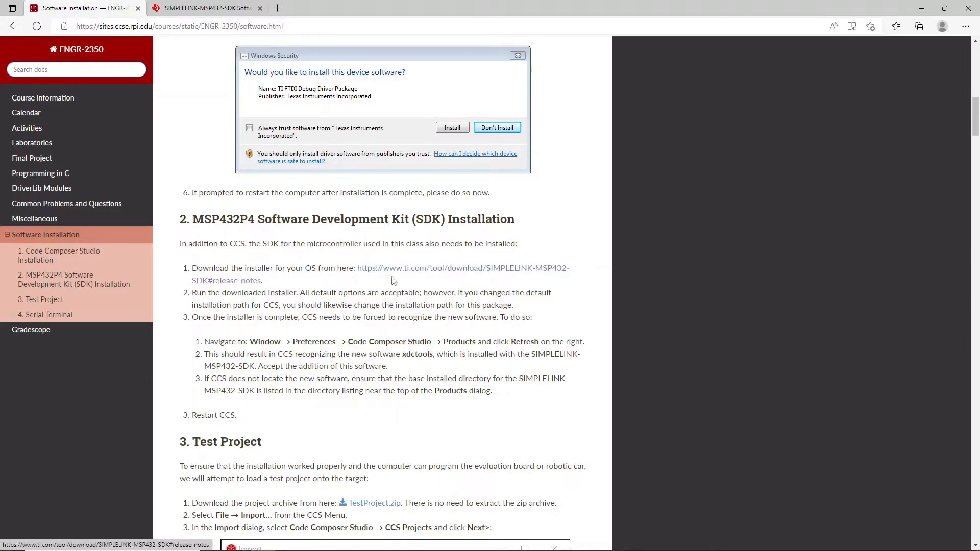
pyautogui.click(213, 7)
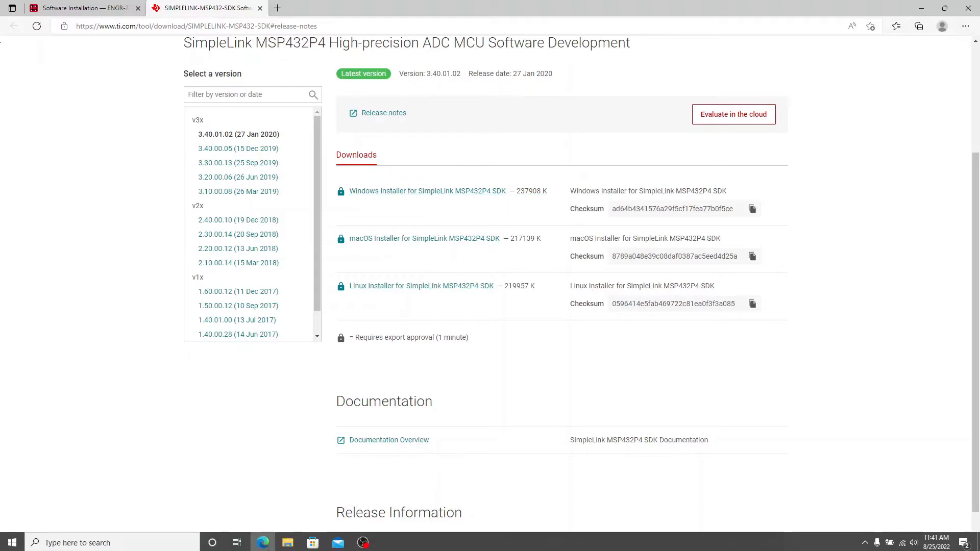
# Step: Run simplelink_msp432p4_sdk_3_40_01_02.exe from the browser's downloaded files
pyautogui.click(964, 28)
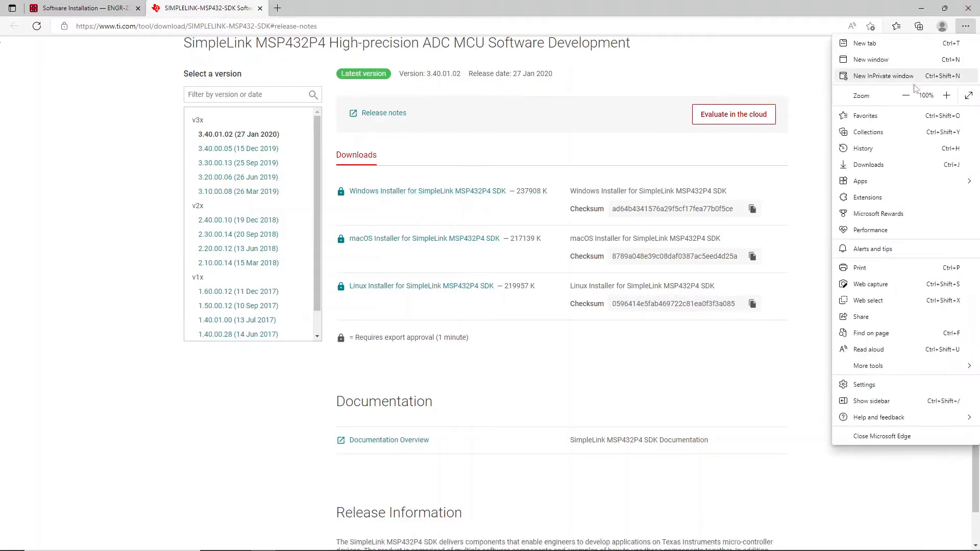
pyautogui.click(868, 164)
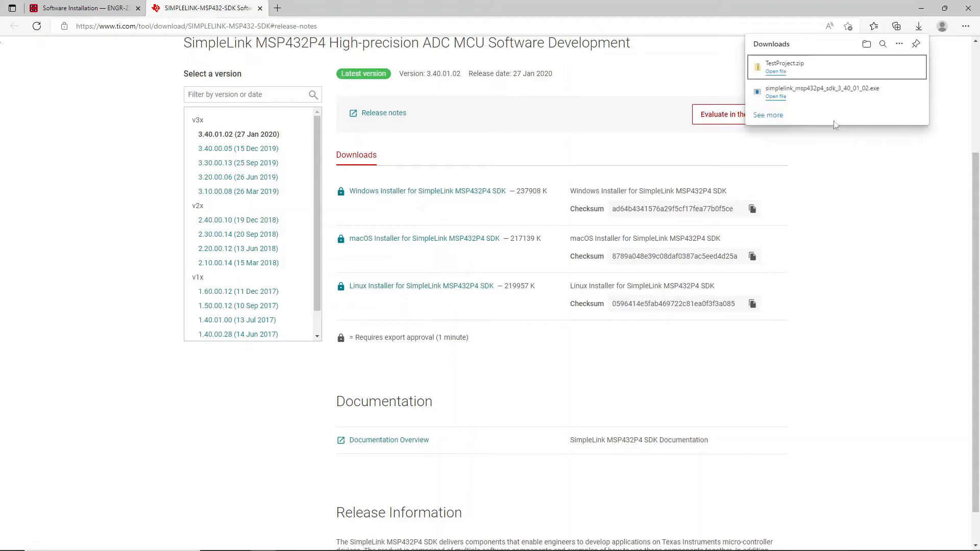
pyautogui.click(775, 104)
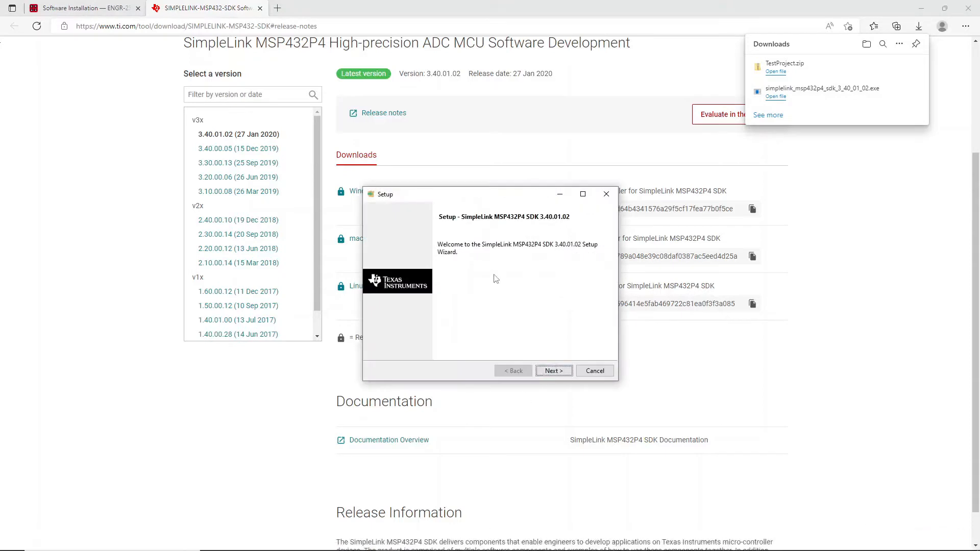
# Step: Install the SimpleLink MSP432P4 SDK 3.40.01.02 in the default installation directory
pyautogui.click(554, 371)
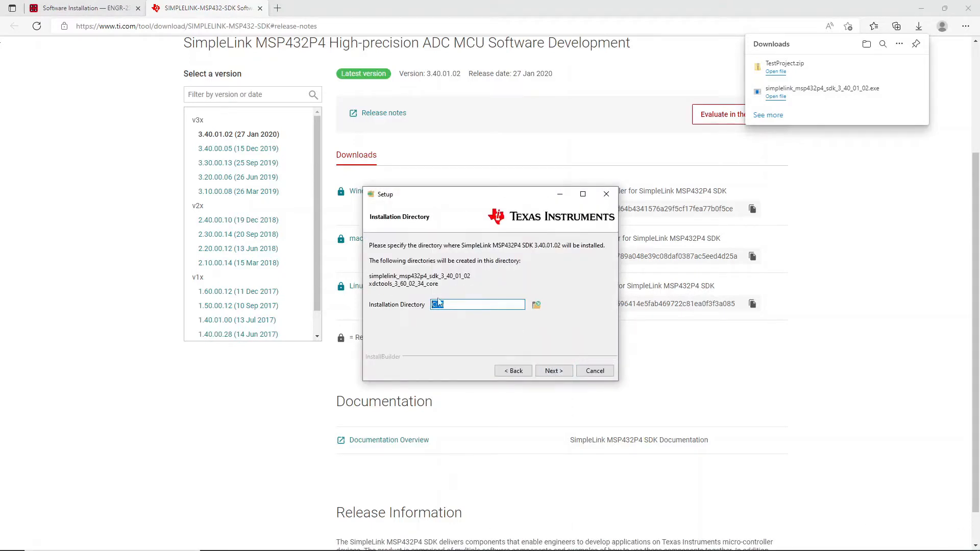
pyautogui.click(555, 372)
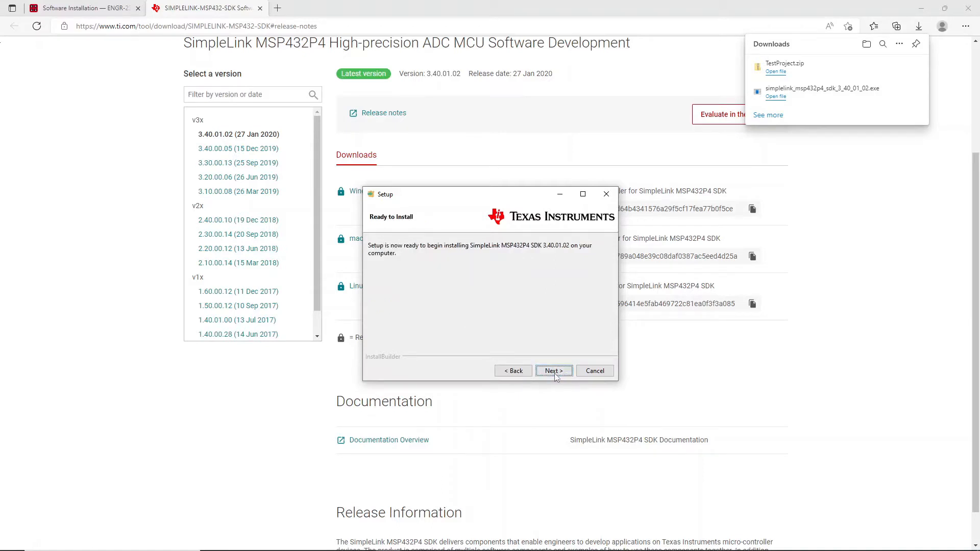
pyautogui.click(555, 371)
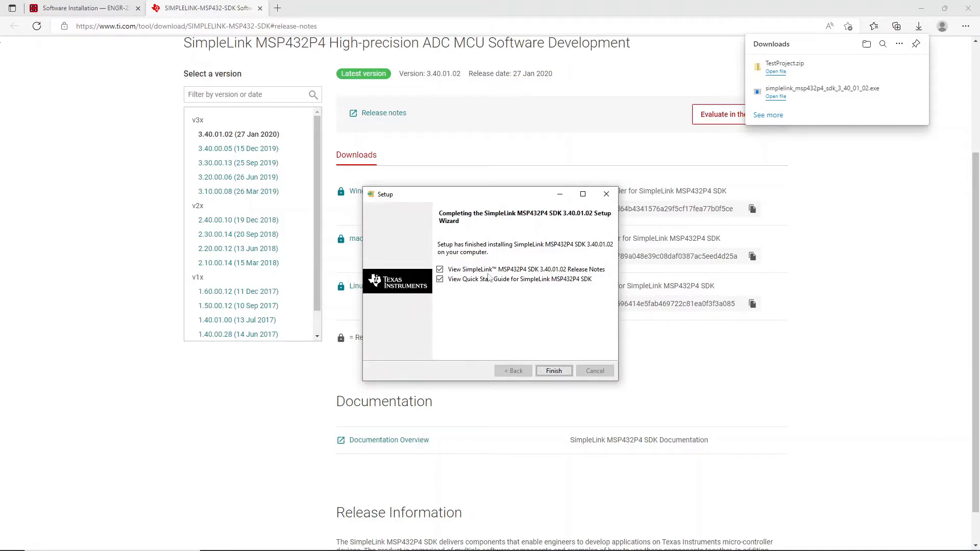
# Step: Finish the SimpleLink MSP432P4 SDK setup without opening the release notes or the quick start guide
pyautogui.click(439, 269)
pyautogui.click(439, 279)
pyautogui.click(555, 371)
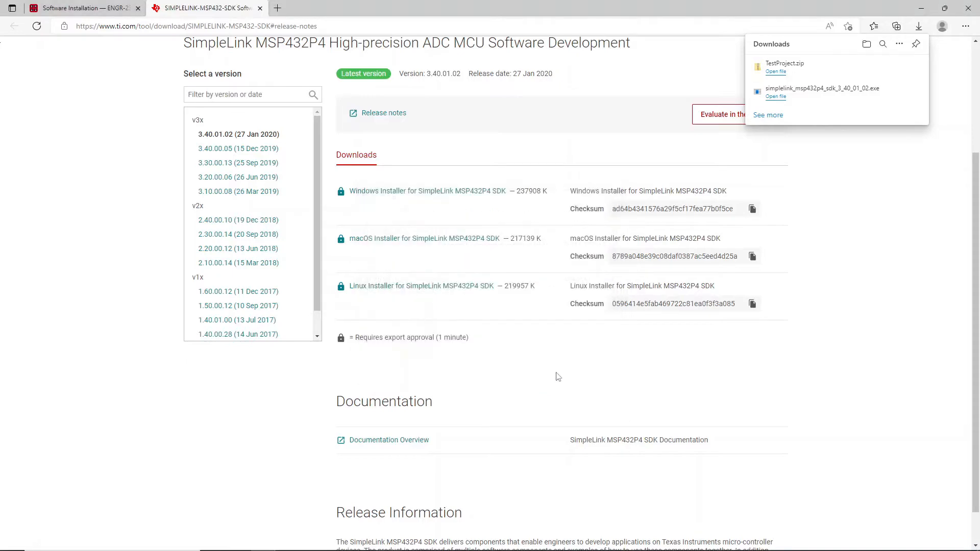
# Step: Return to the course's Software Installation page and read how to make CCS recognize the newly installed SDK
pyautogui.click(85, 8)
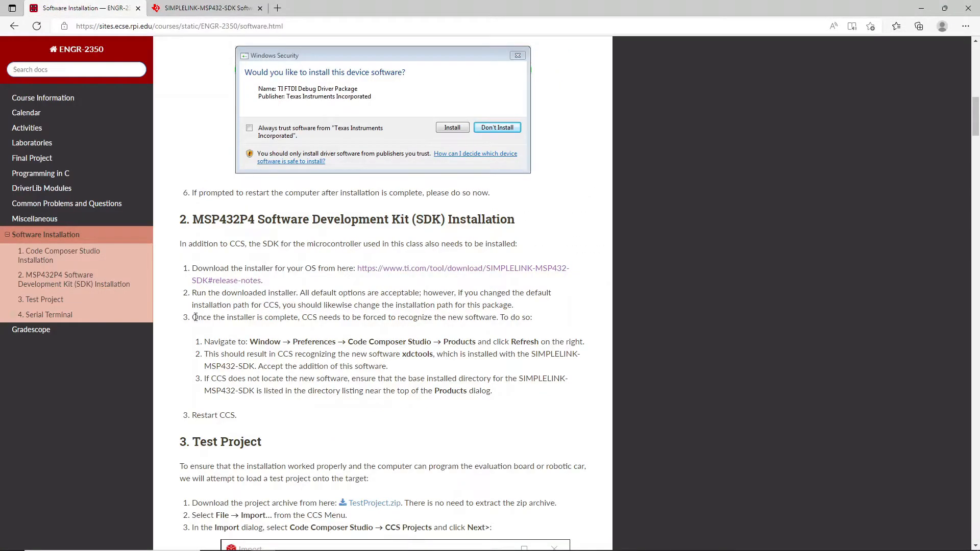
pyautogui.moveTo(303, 317); pyautogui.dragTo(462, 321)
pyautogui.click(461, 317)
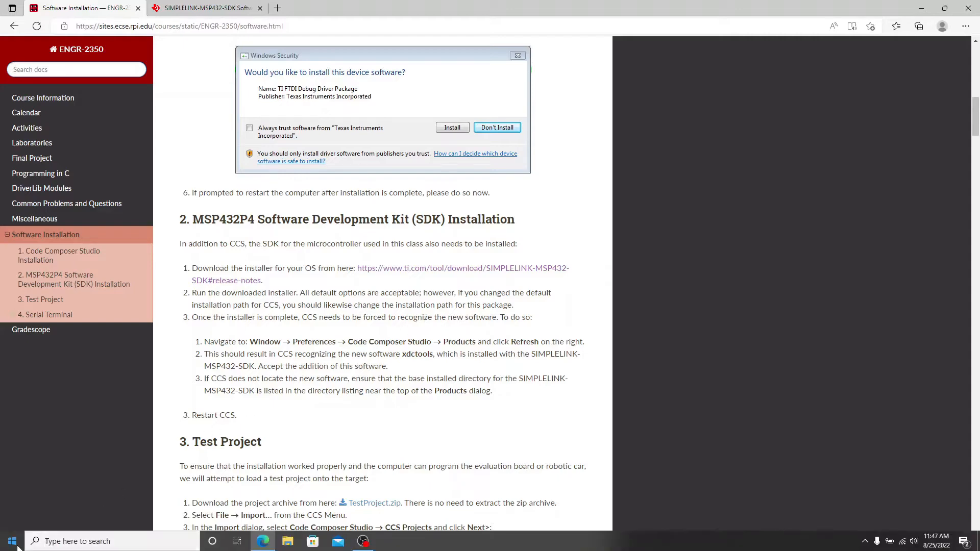
# Step: Launch Code Composer Studio 12.0.0 with the default workspace C:\Users\Demo\workspace_v12 and maximize its window
pyautogui.click(14, 543)
pyautogui.click(13, 543)
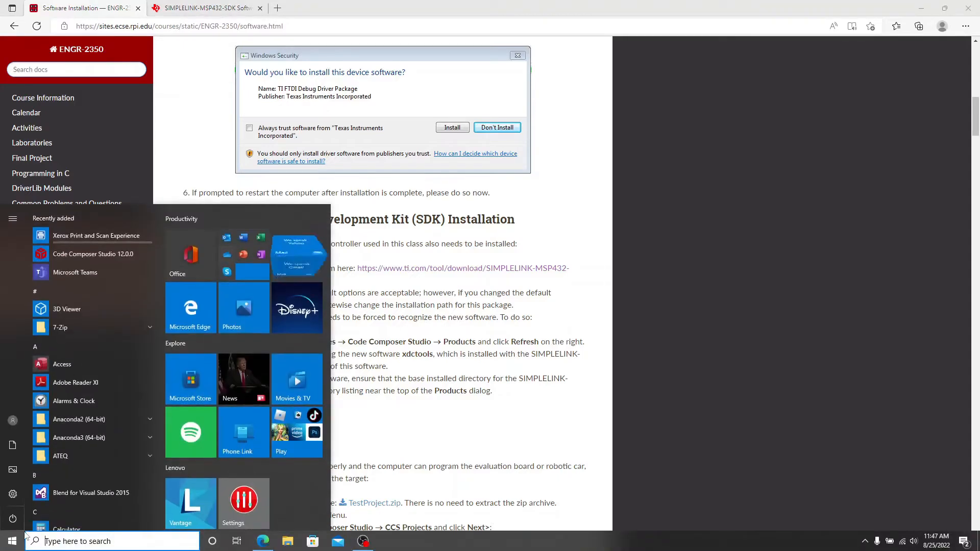
pyautogui.click(105, 259)
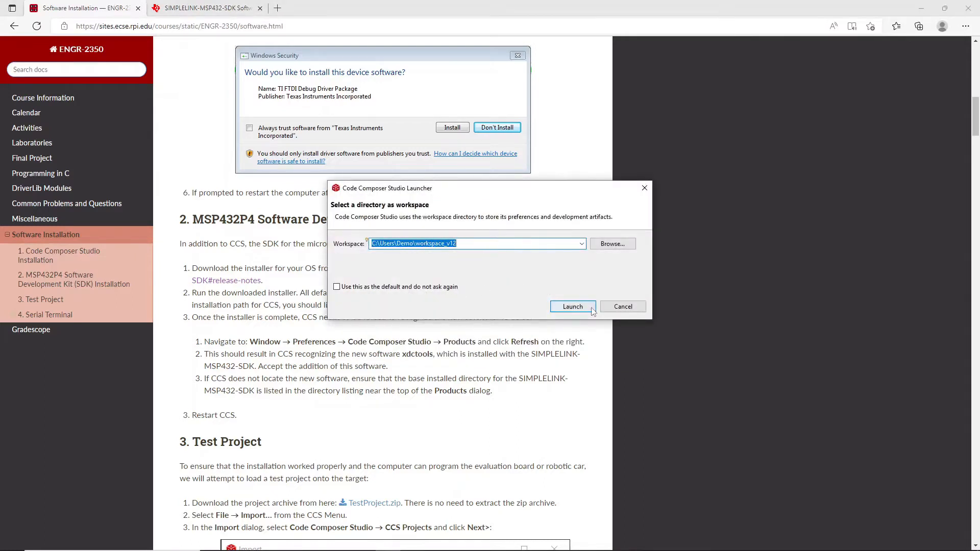
pyautogui.click(577, 312)
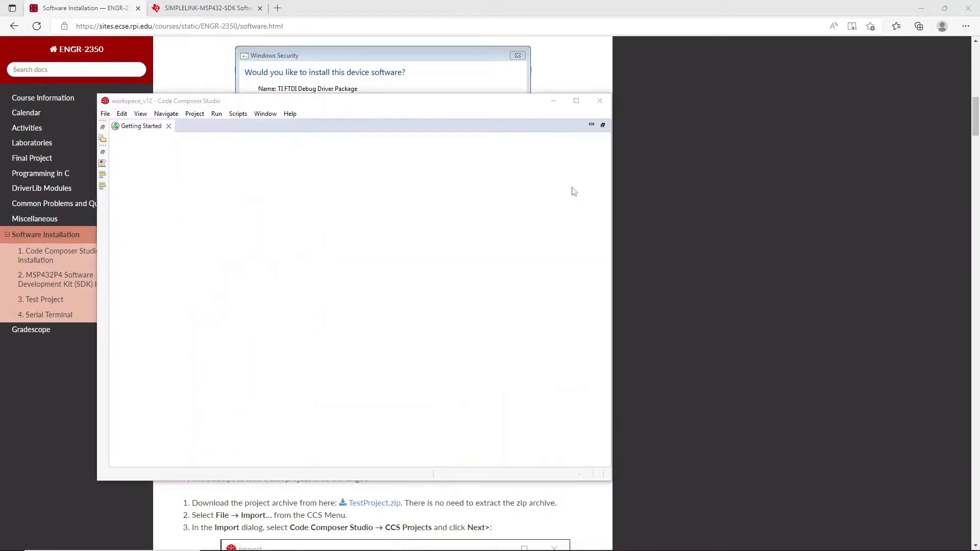
pyautogui.click(577, 102)
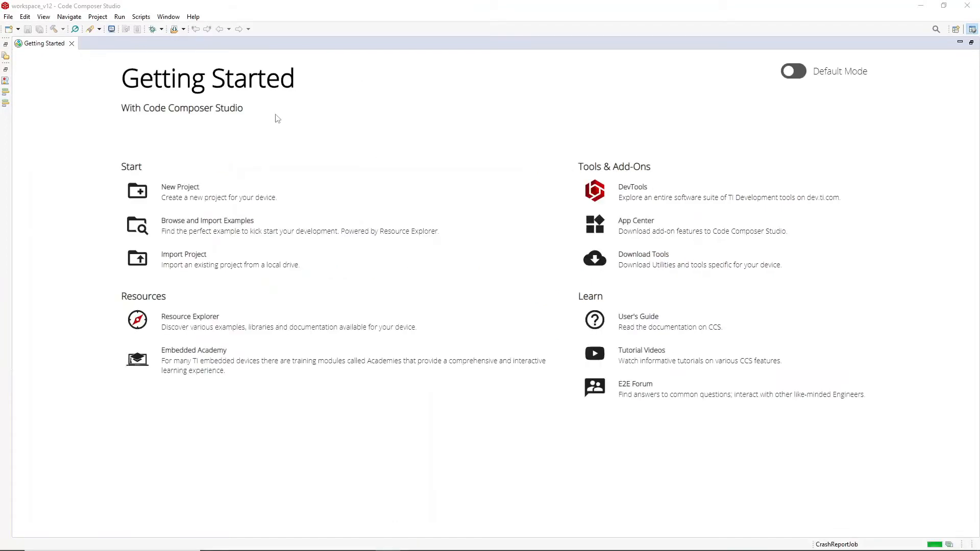
# Step: Check the SDK instructions on the course page, return to Code Composer Studio and show the Code Composer Studio preferences
pyautogui.moveTo(189, 547)
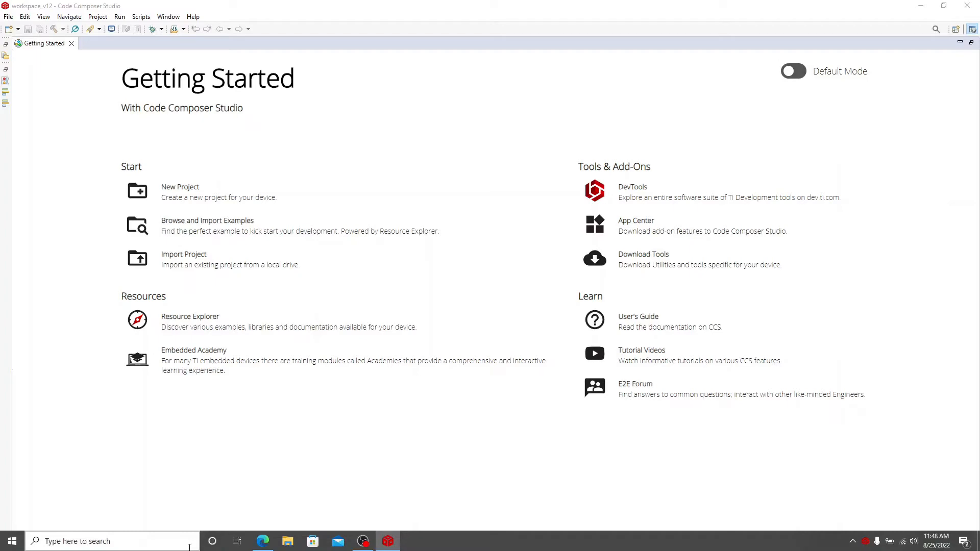
pyautogui.click(263, 541)
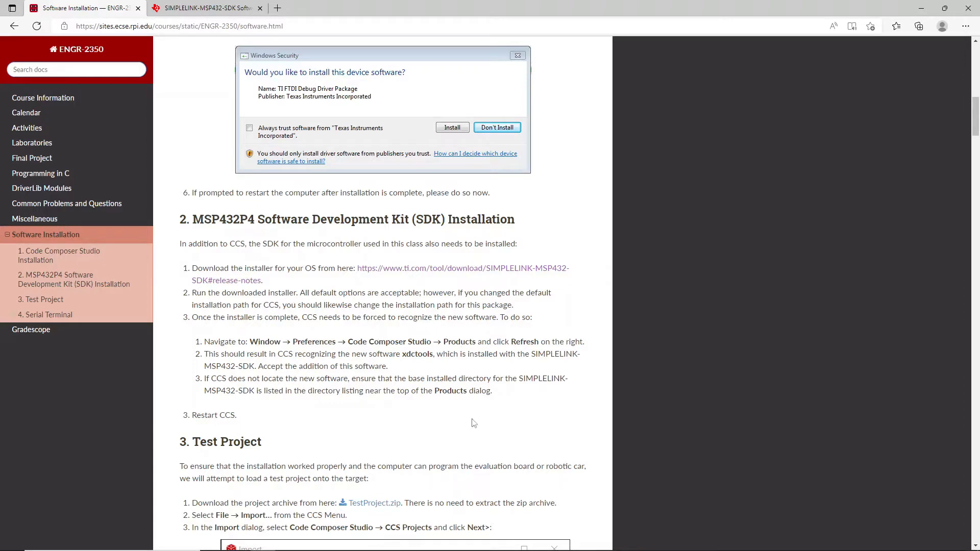
pyautogui.click(388, 542)
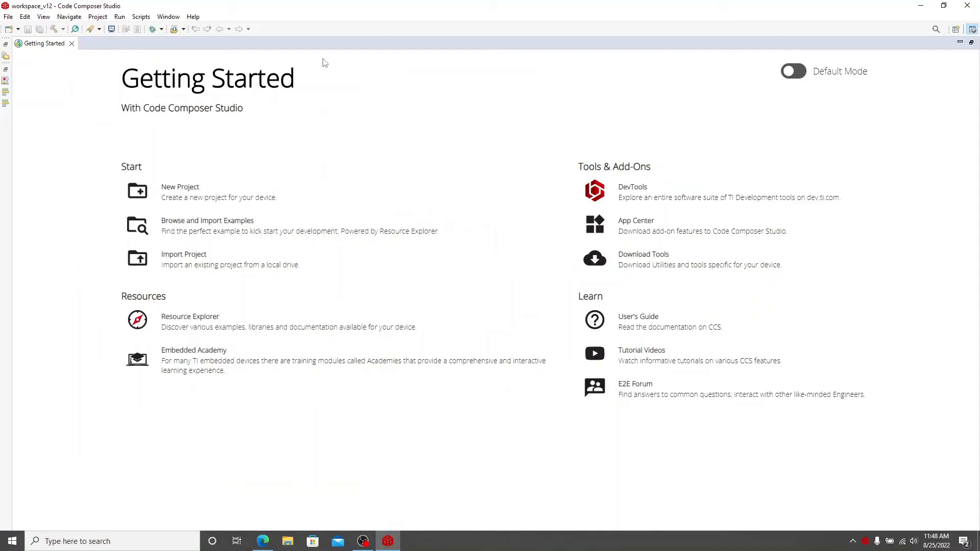
pyautogui.click(168, 16)
pyautogui.click(185, 107)
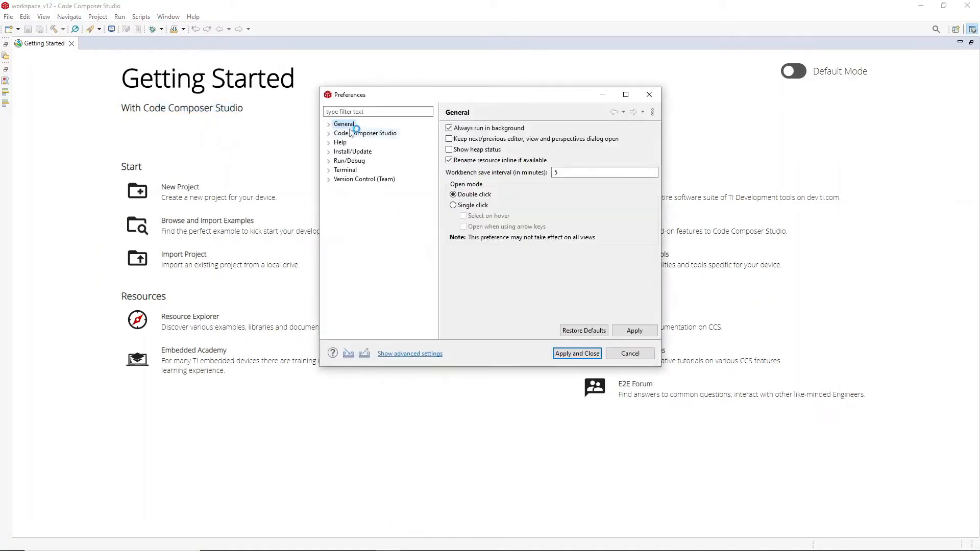
pyautogui.click(351, 133)
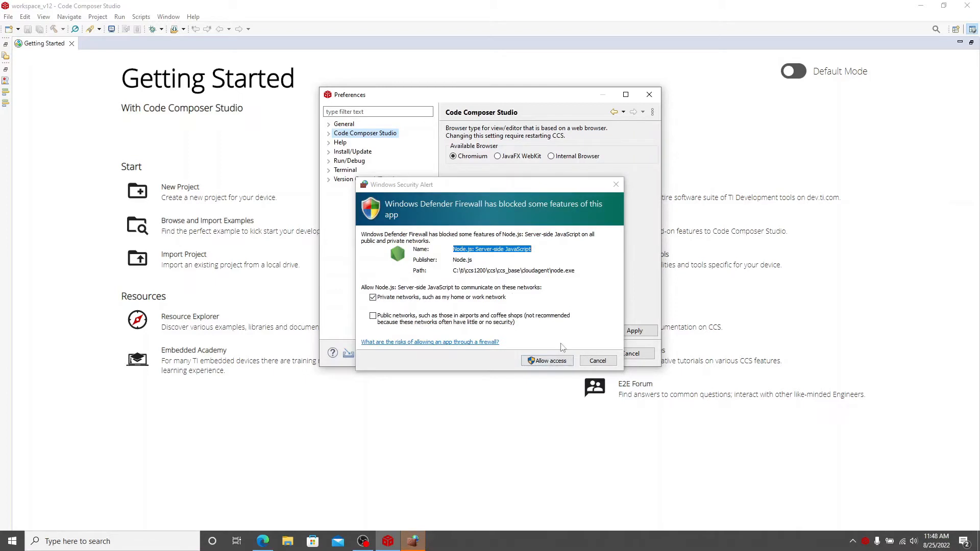
# Step: Allow Node.js: Server-side JavaScript access on private networks and dismiss the Windows firewall alert
pyautogui.click(554, 361)
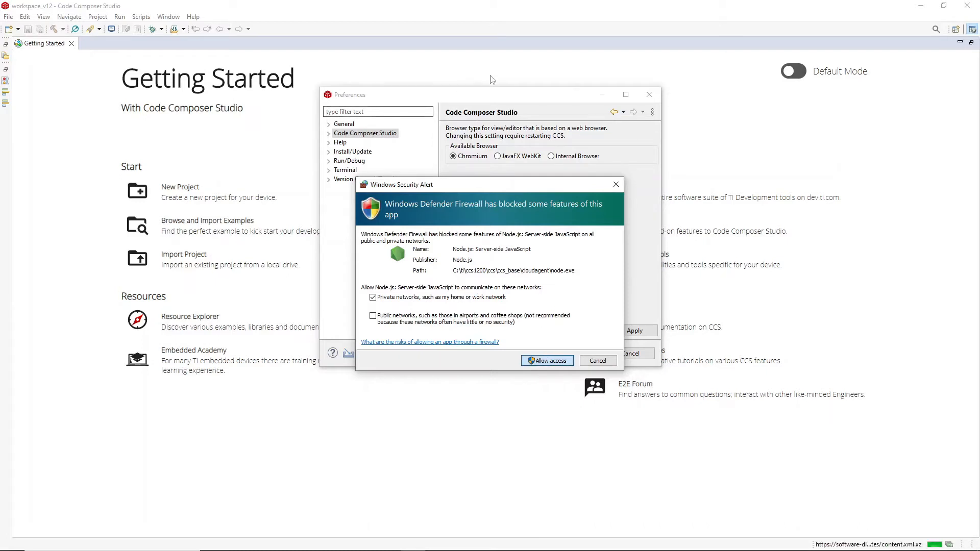
pyautogui.click(493, 187)
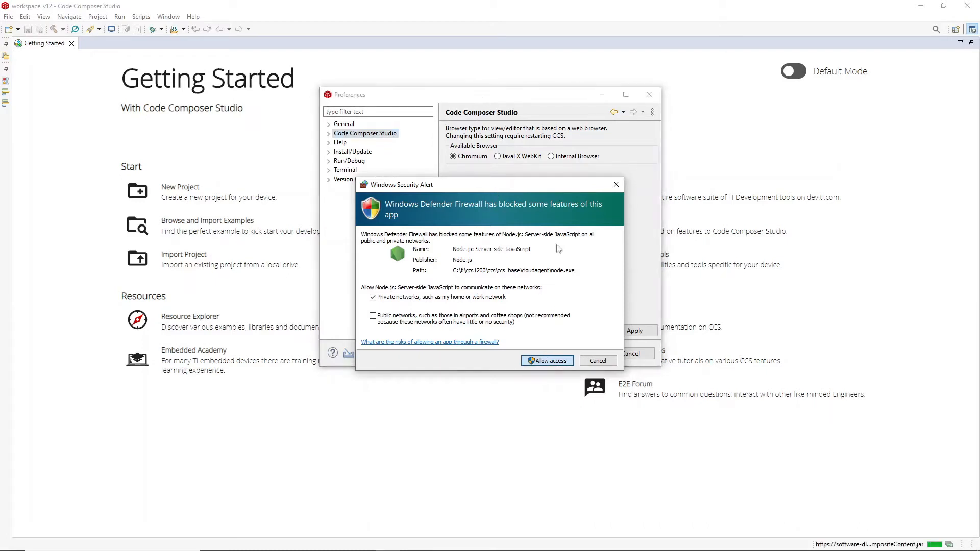
pyautogui.click(616, 185)
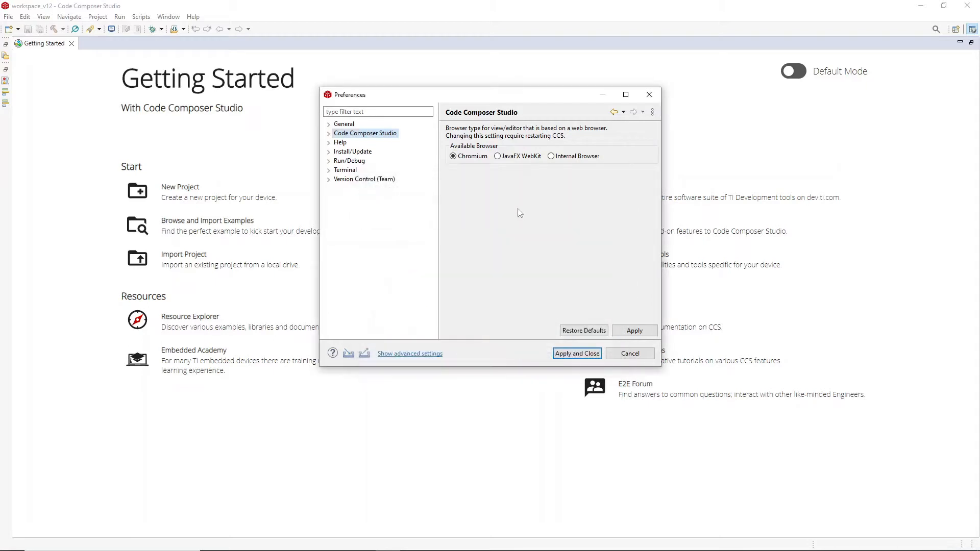
# Step: Refresh the discovered products in the preferences, install xdctools_3_60_02_34_core and restart Code Composer Studio
pyautogui.click(329, 133)
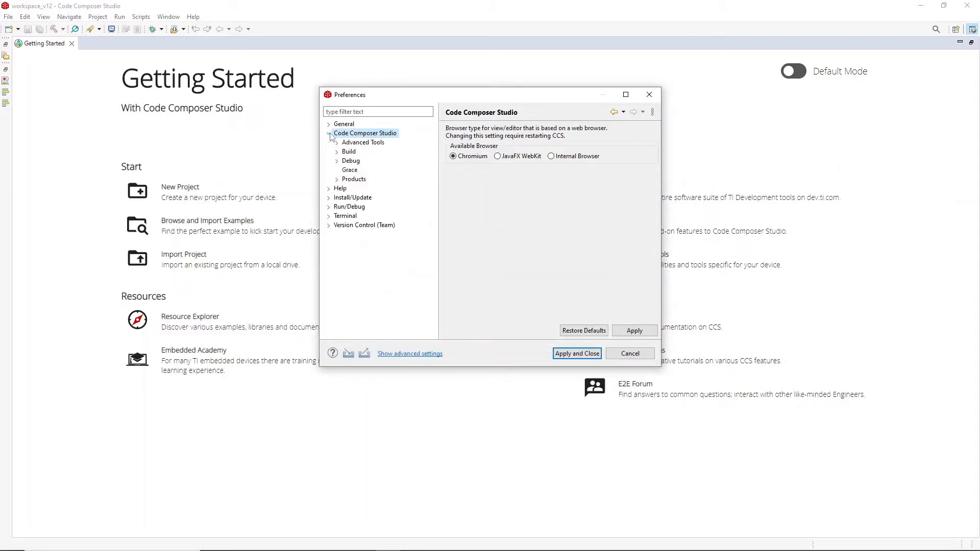
pyautogui.click(352, 179)
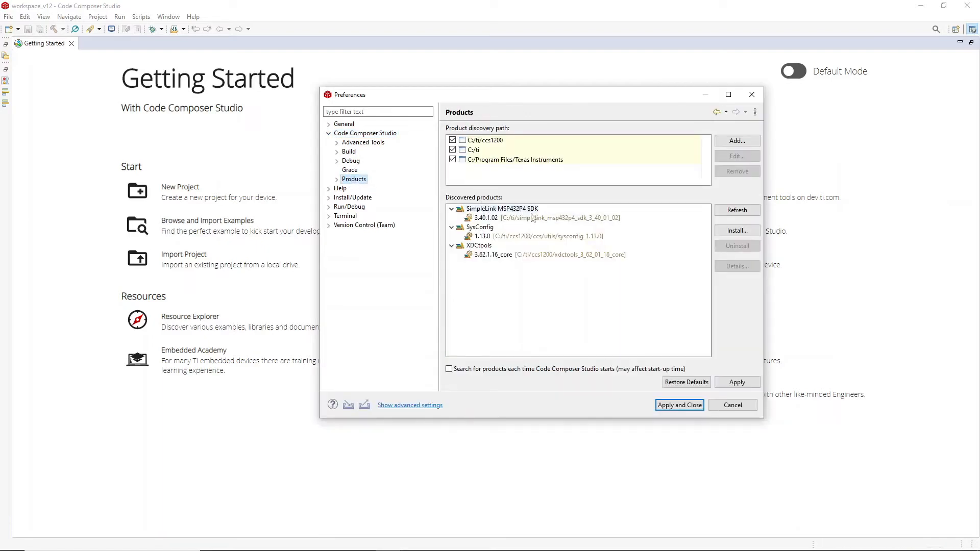
pyautogui.click(736, 212)
pyautogui.click(746, 214)
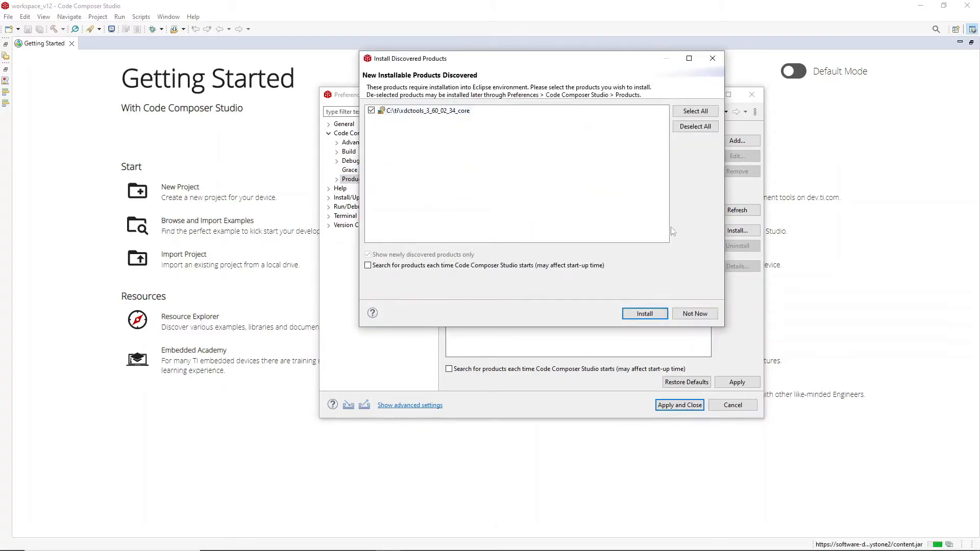
pyautogui.click(655, 312)
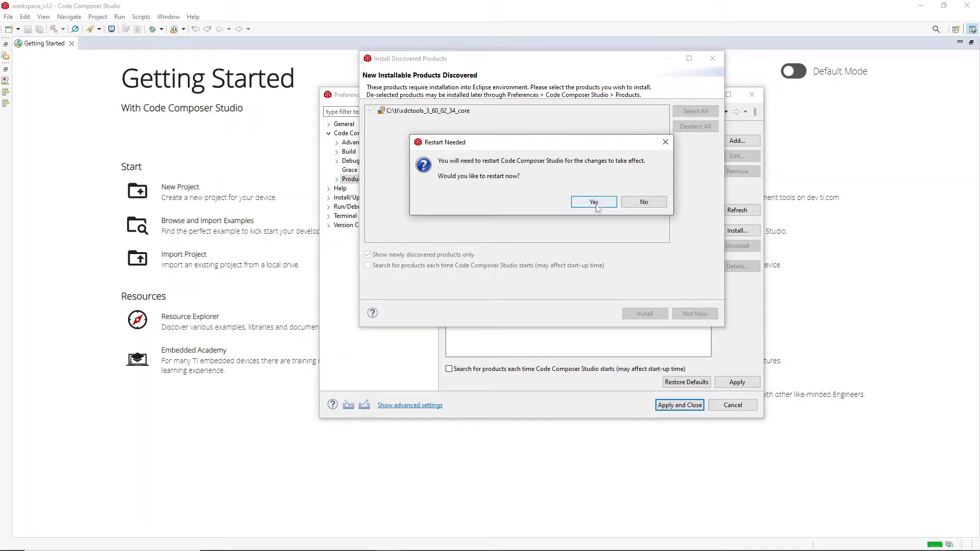
pyautogui.click(594, 202)
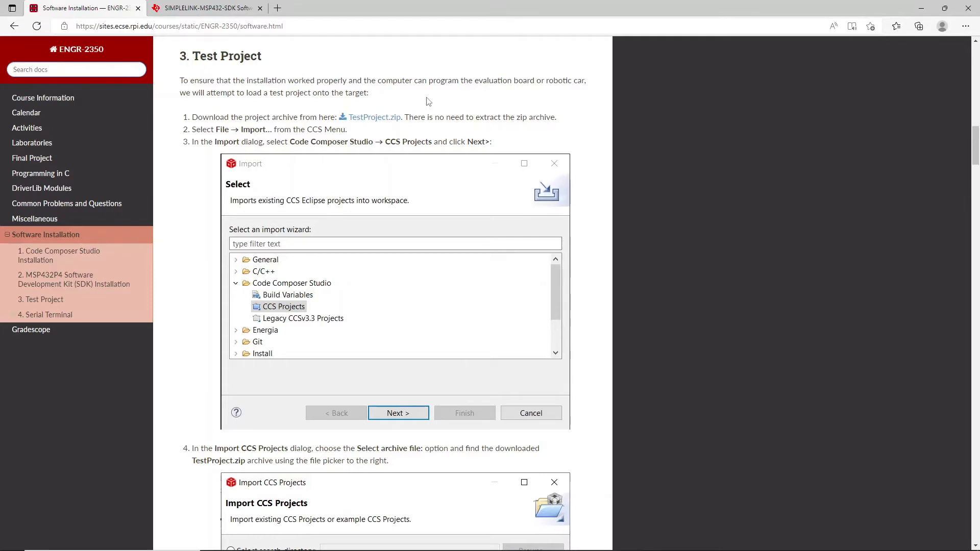
# Step: Download TestProject.zip from the course page, switch to Code Composer Studio and start a CCS Projects import
pyautogui.click(382, 121)
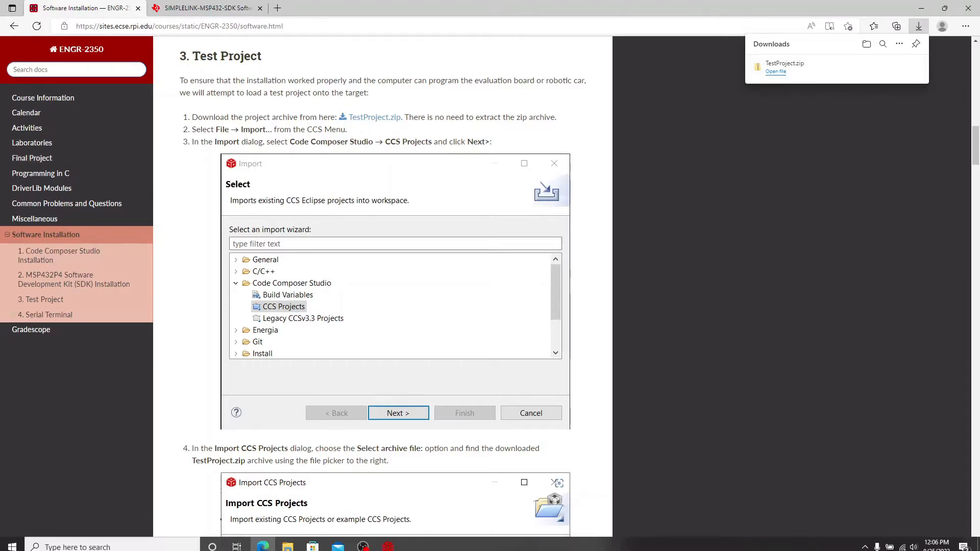
pyautogui.click(388, 546)
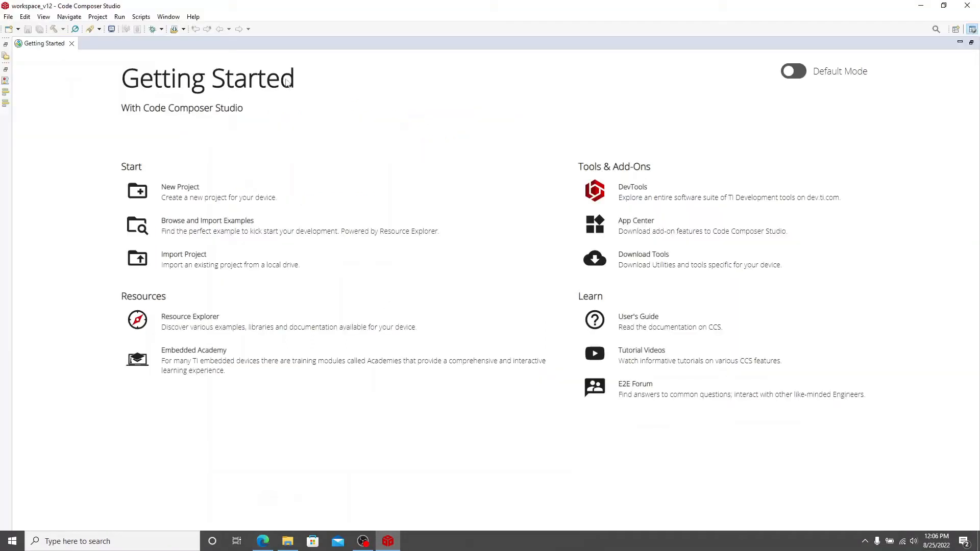
pyautogui.click(9, 19)
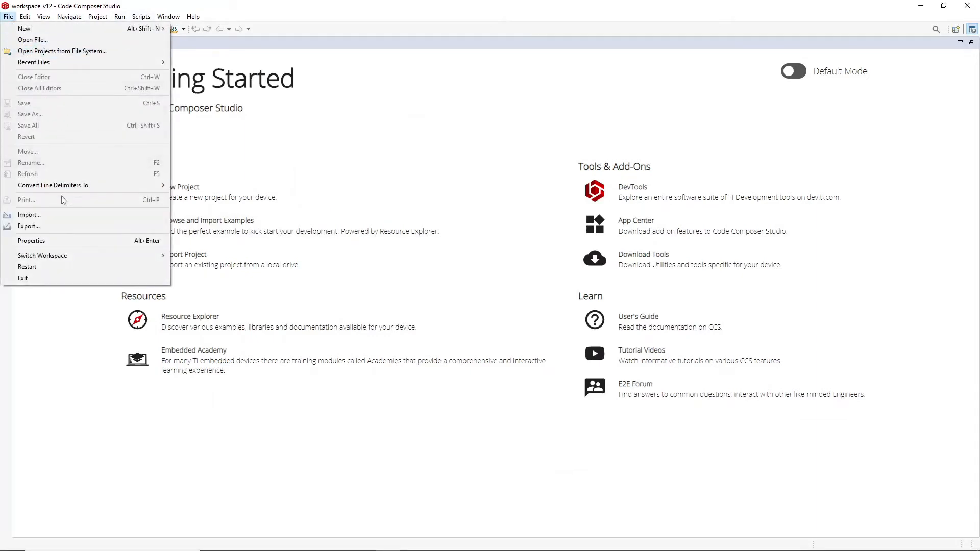
pyautogui.click(53, 216)
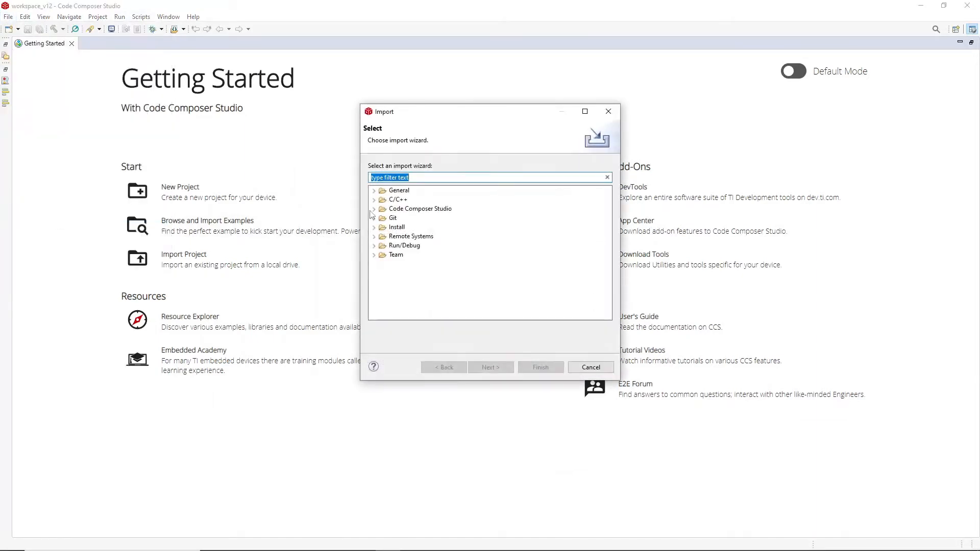
pyautogui.click(373, 208)
pyautogui.click(414, 228)
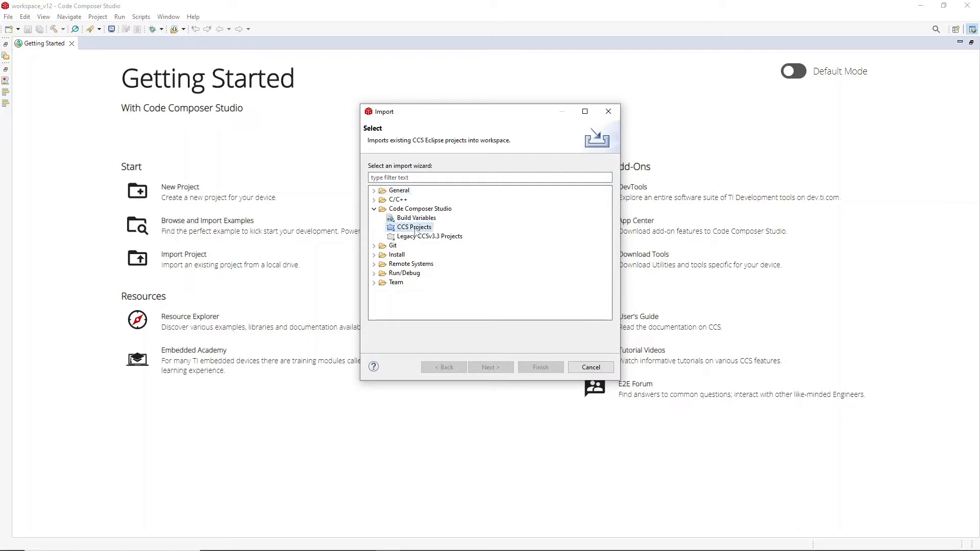
pyautogui.click(491, 367)
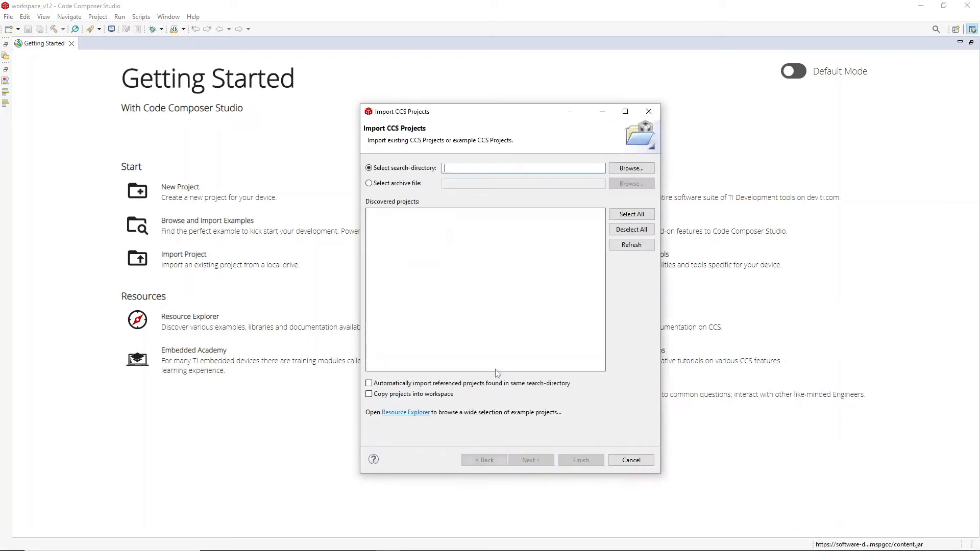
# Step: Import TestProject from the archive file TestProject.zip in the Downloads folder
pyautogui.click(369, 184)
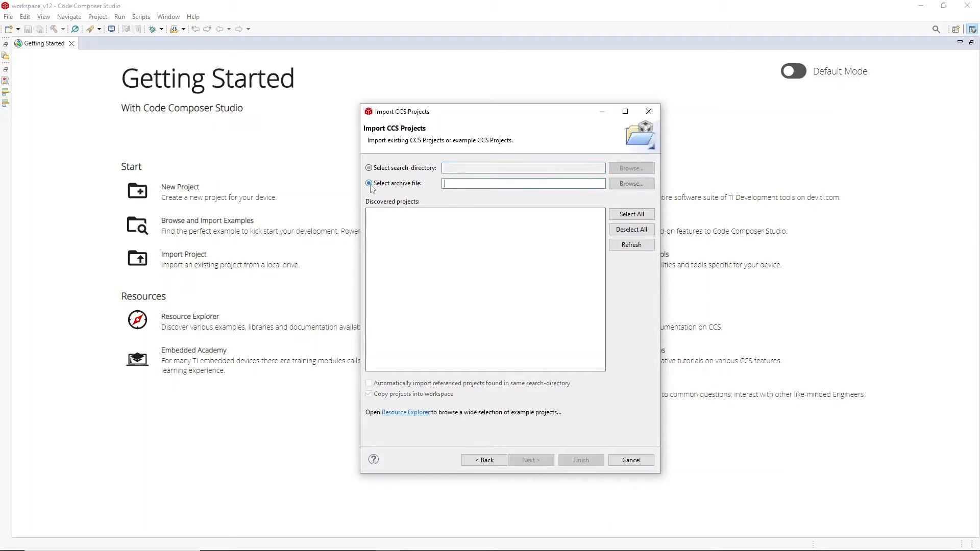
pyautogui.click(635, 185)
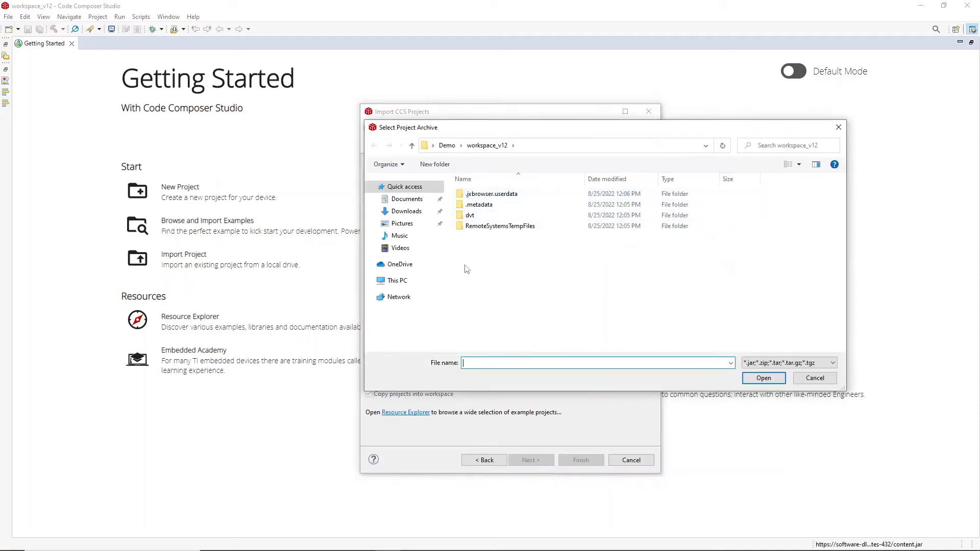
pyautogui.click(410, 212)
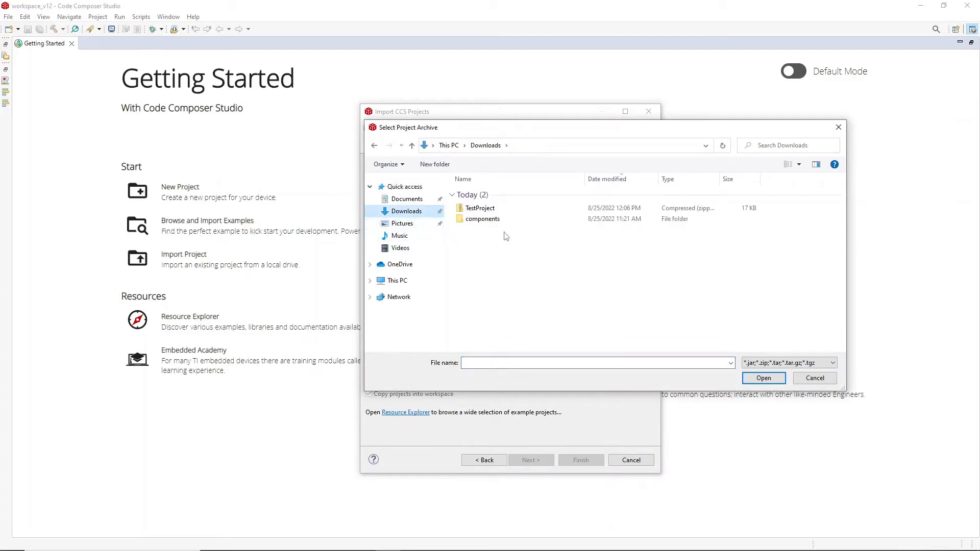
pyautogui.click(487, 211)
pyautogui.click(763, 378)
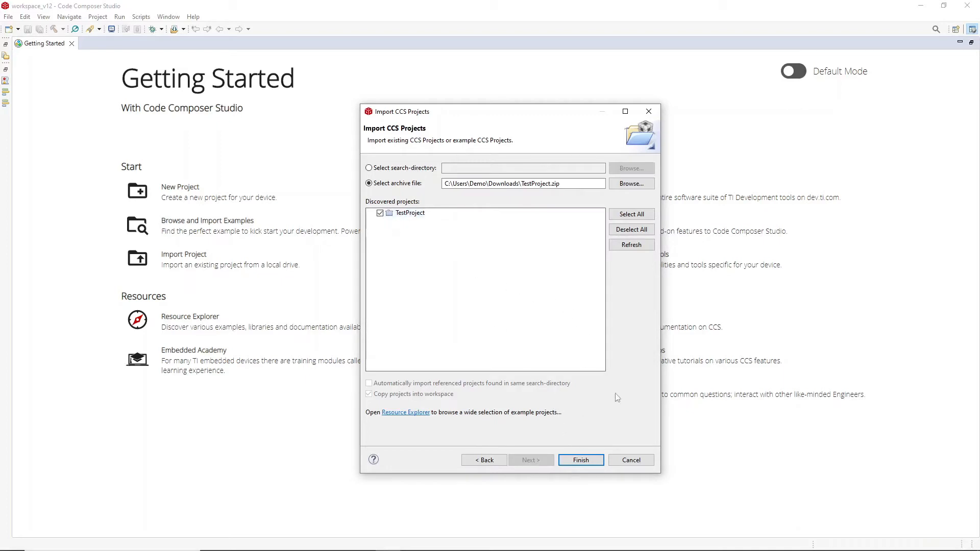
pyautogui.click(582, 461)
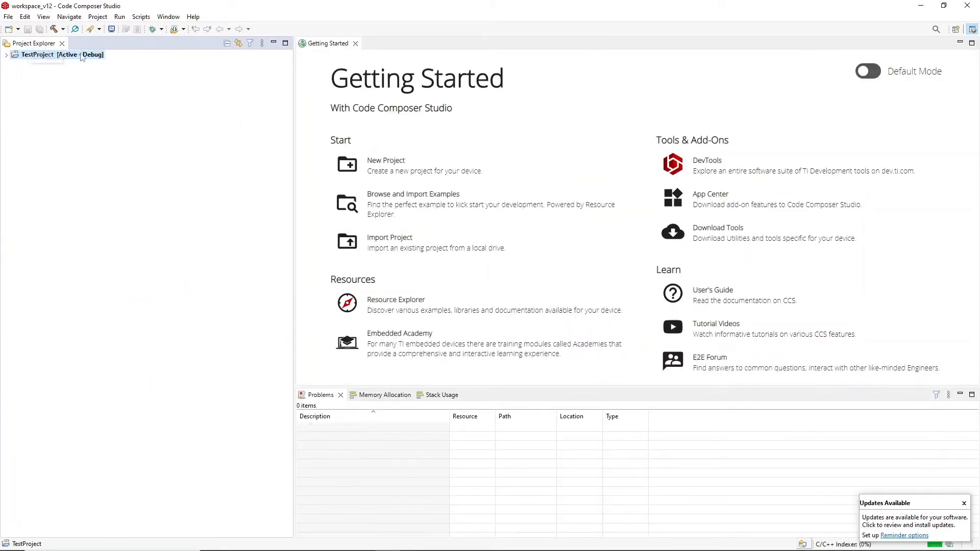
# Step: Expand TestProject to view its files, and close and reopen the Project Explorer view
pyautogui.click(6, 55)
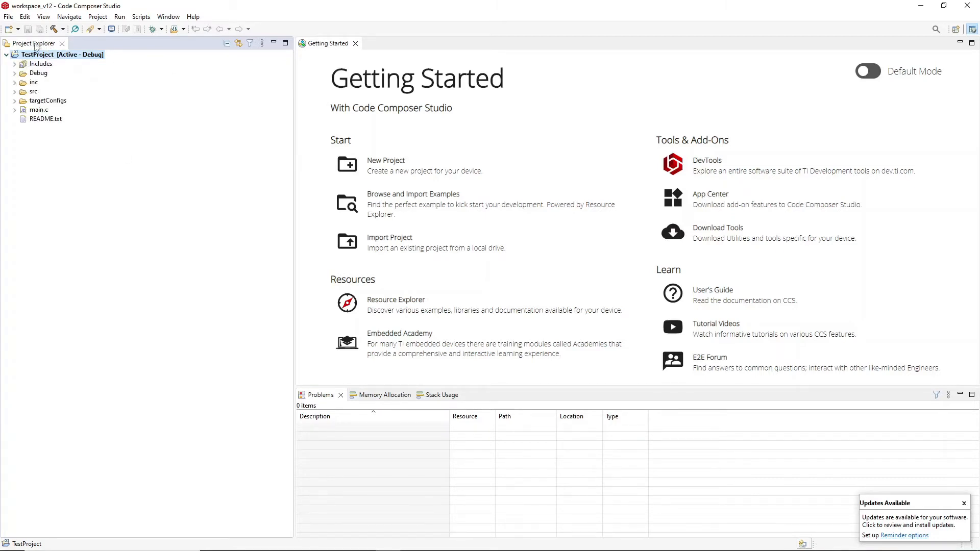
pyautogui.click(61, 43)
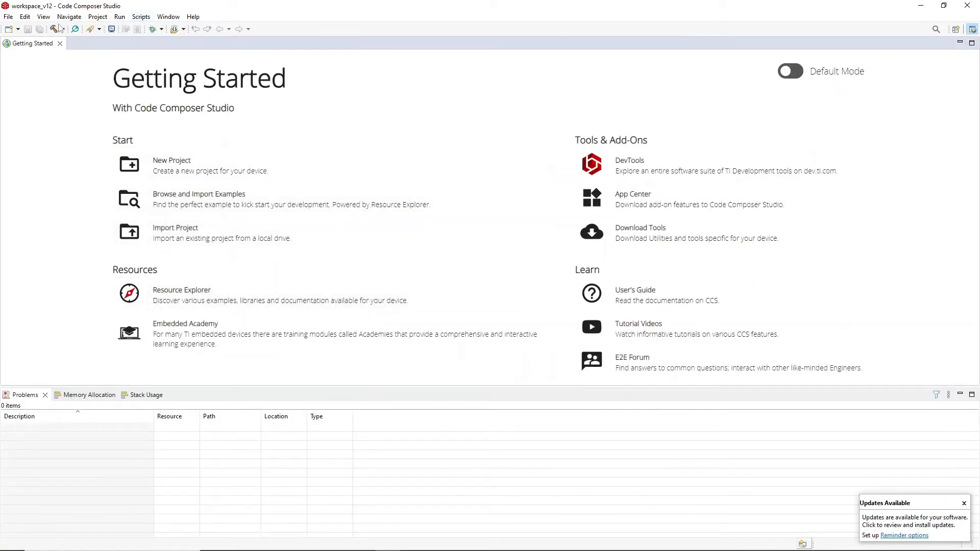
pyautogui.click(43, 17)
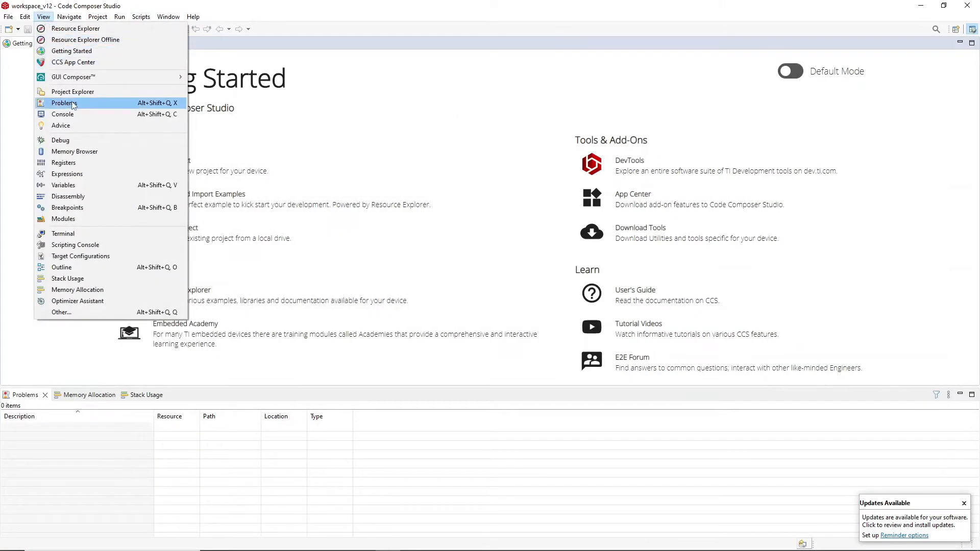
pyautogui.click(72, 92)
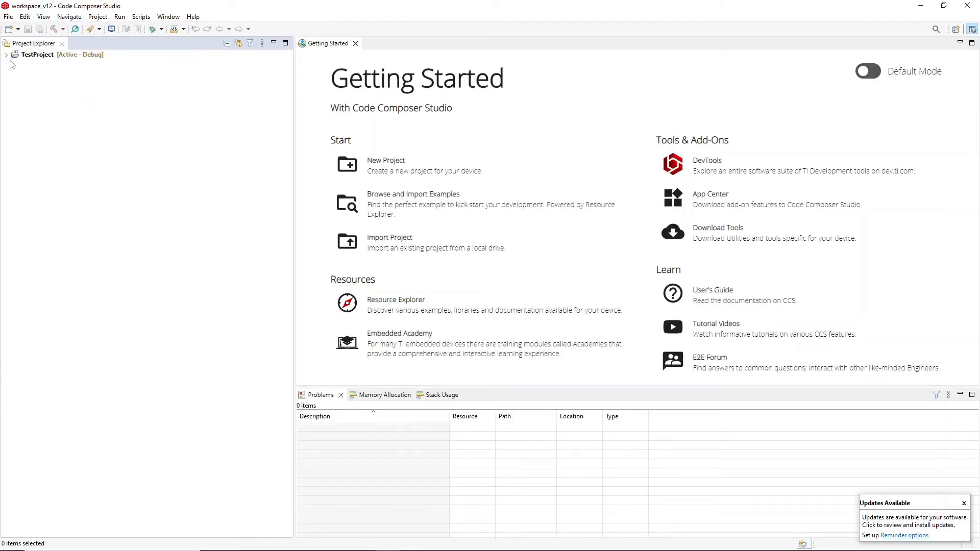
# Step: Expand TestProject in the Project Explorer, open main.c and look through its code
pyautogui.click(41, 55)
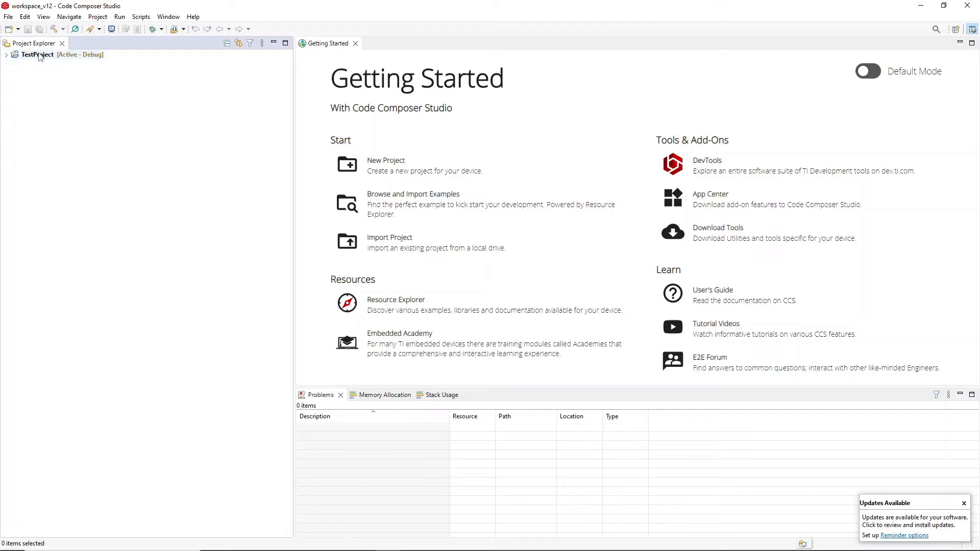
pyautogui.click(6, 56)
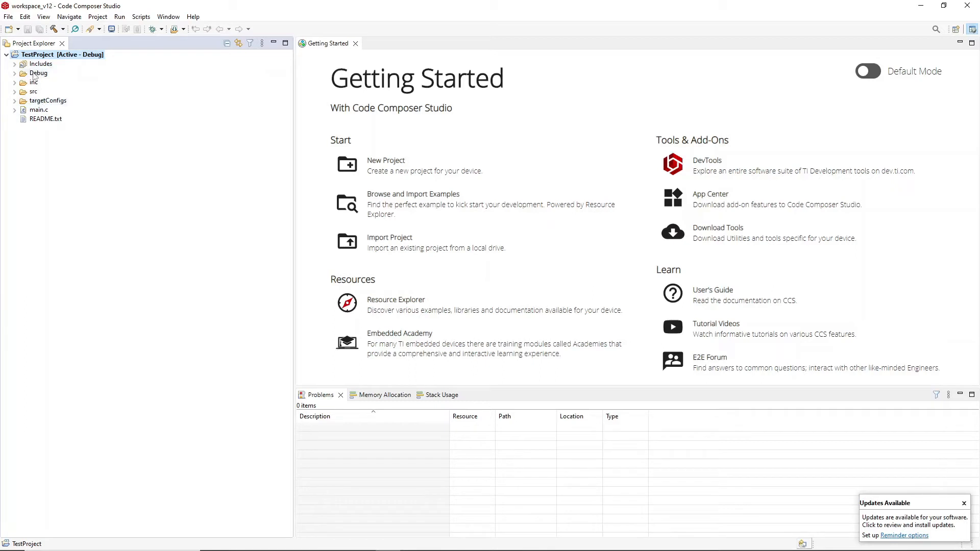
pyautogui.doubleClick(37, 111)
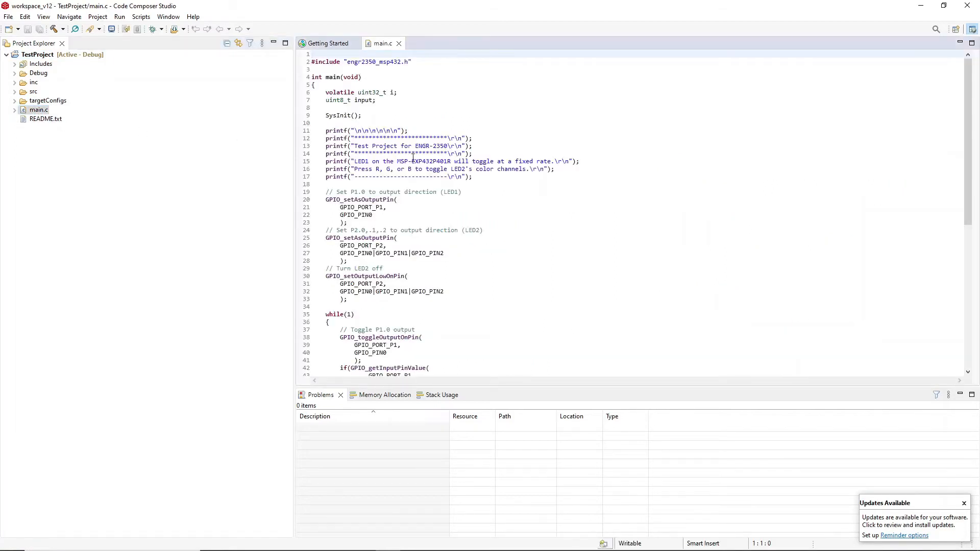
pyautogui.scroll(-15, 414, 159)
pyautogui.scroll(14, 409, 161)
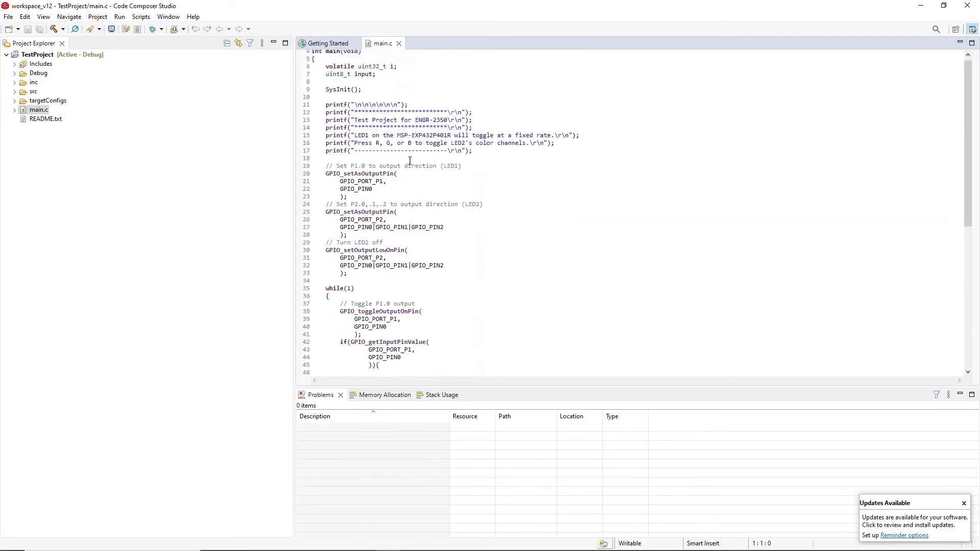
pyautogui.scroll(1, 410, 161)
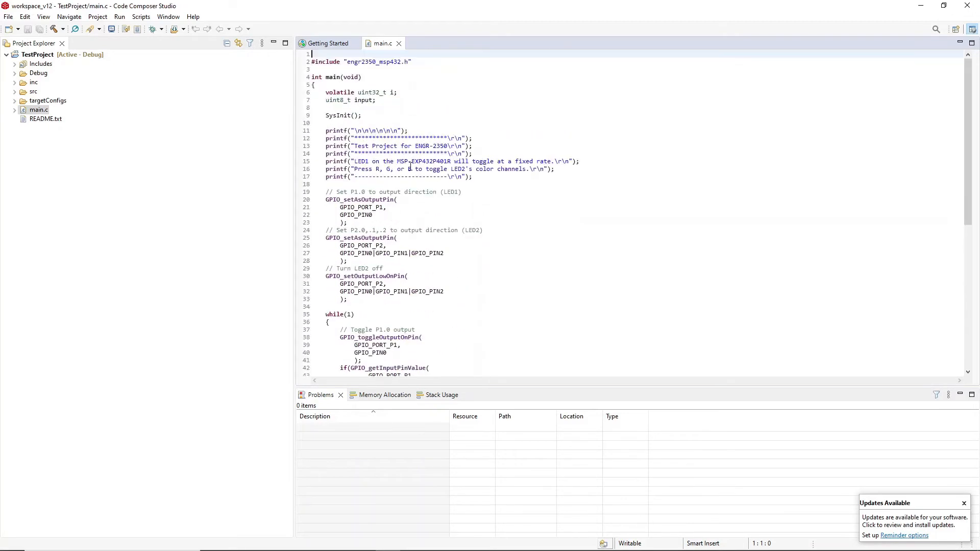
# Step: Build TestProject and check the end of the build console output
pyautogui.click(43, 55)
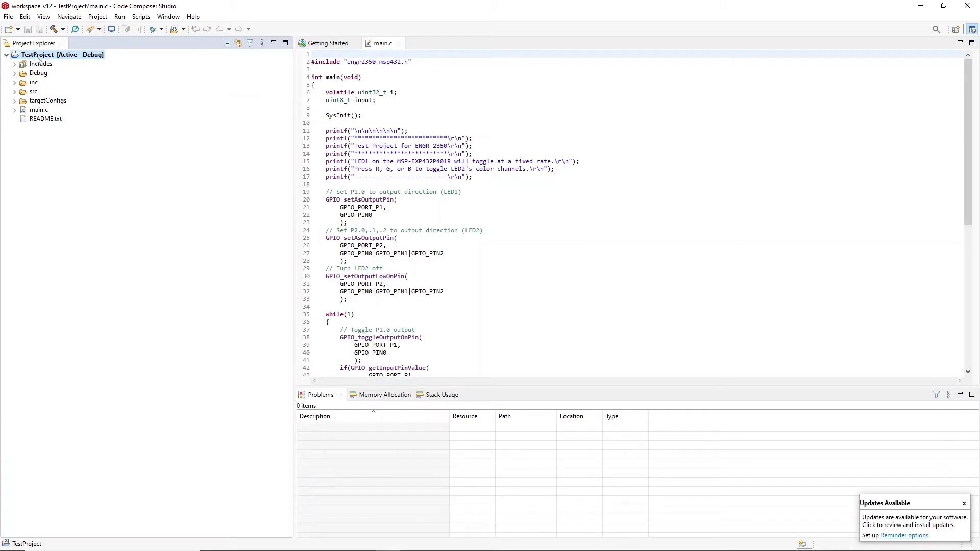
pyautogui.click(53, 29)
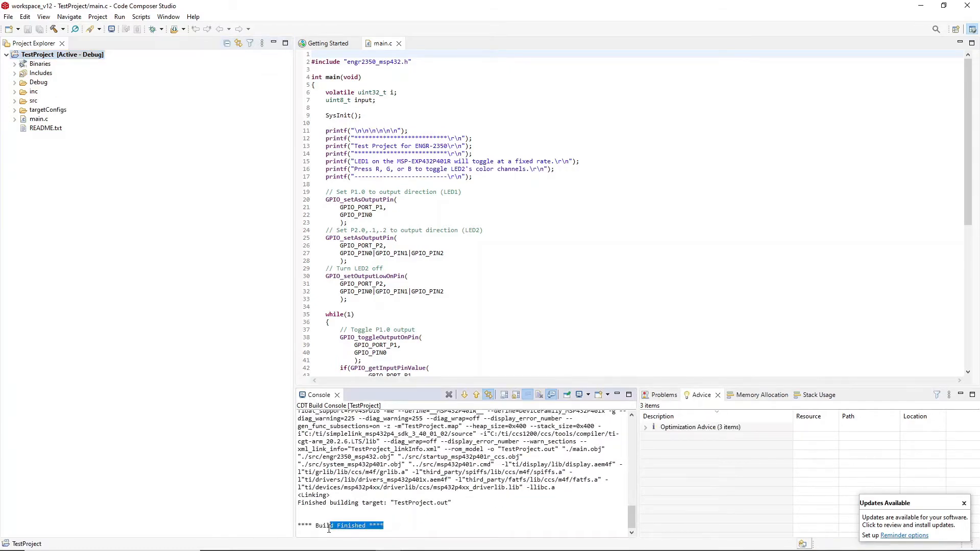
pyautogui.tripleClick(297, 526)
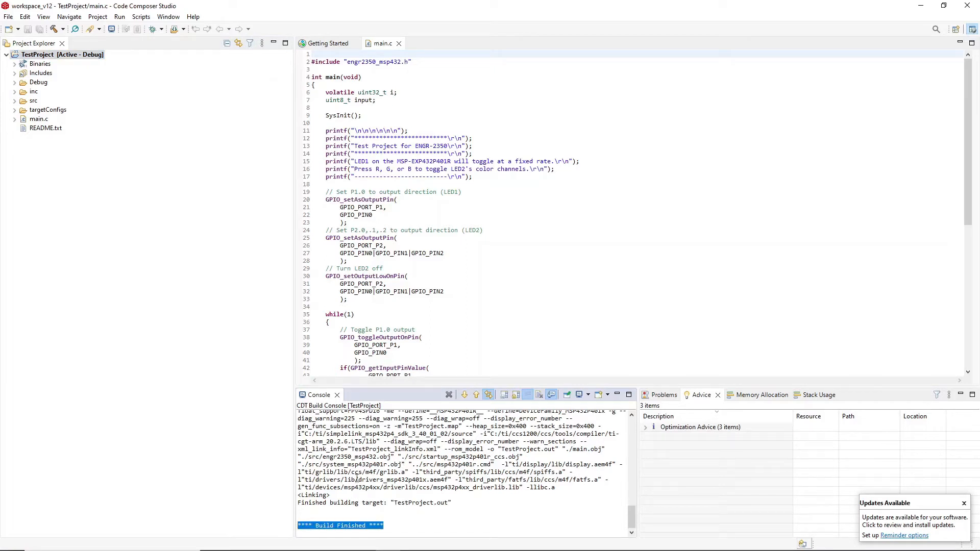
pyautogui.click(416, 480)
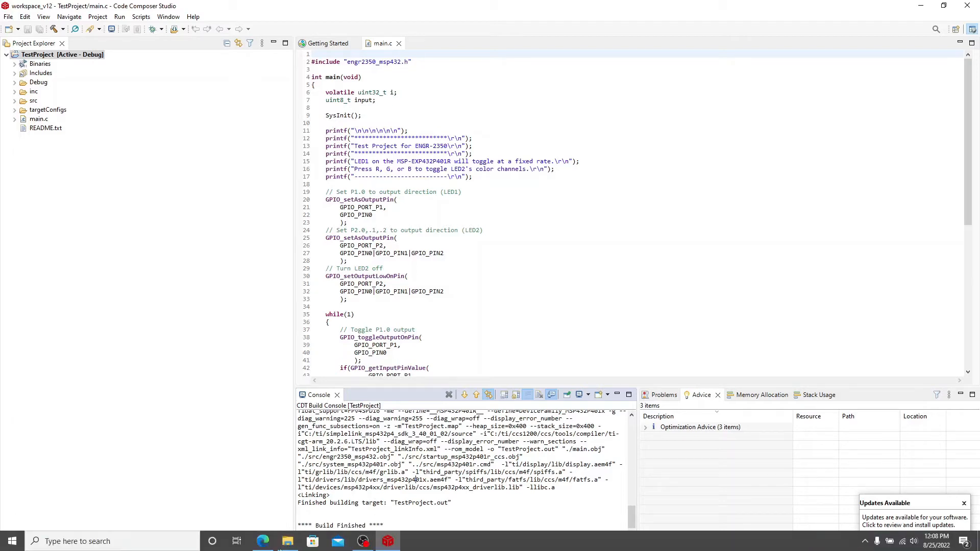
# Step: Switch to the course page in the browser and read the Test Project instructions on building, connecting the board and debugging
pyautogui.click(271, 544)
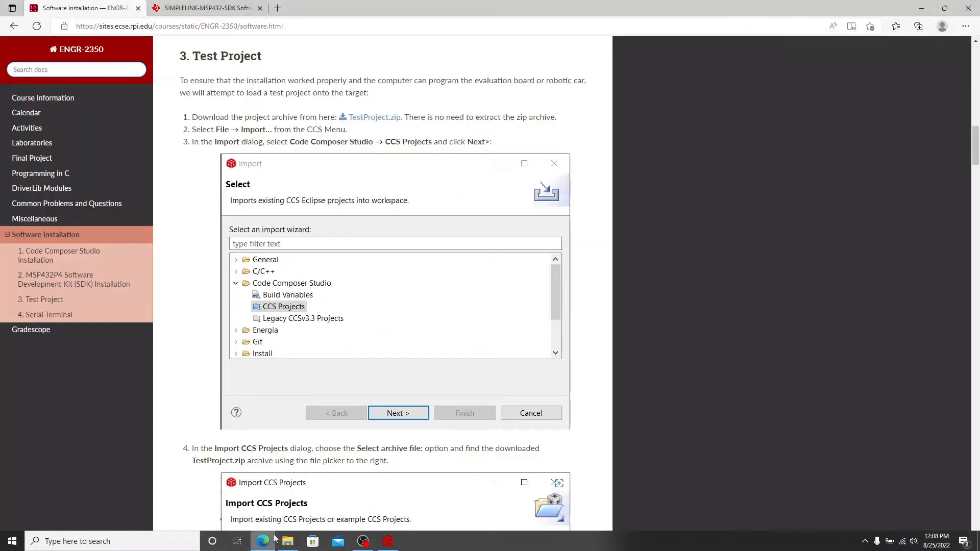
pyautogui.scroll(-15, 325, 323)
pyautogui.scroll(-3, 325, 322)
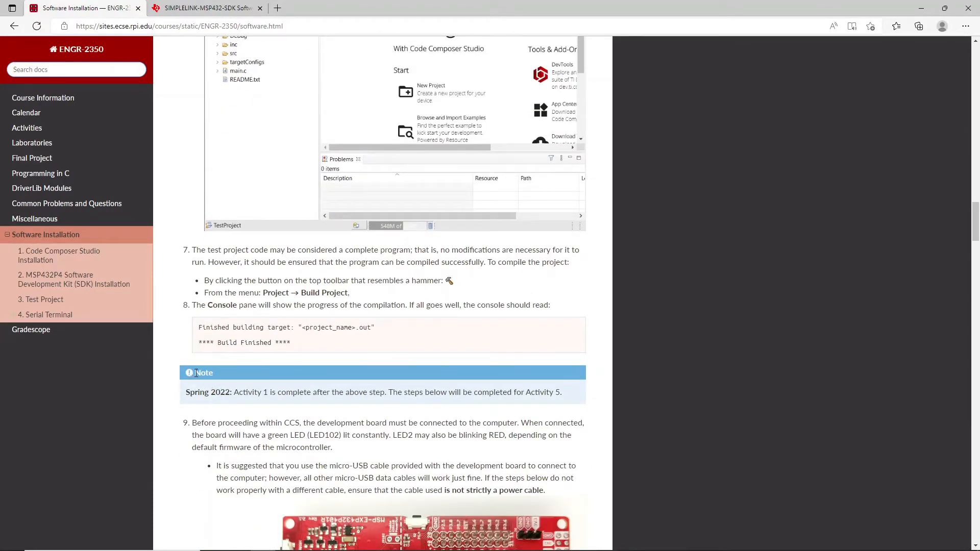
pyautogui.moveTo(196, 373); pyautogui.dragTo(538, 408)
pyautogui.click(325, 422)
pyautogui.scroll(-4, 235, 407)
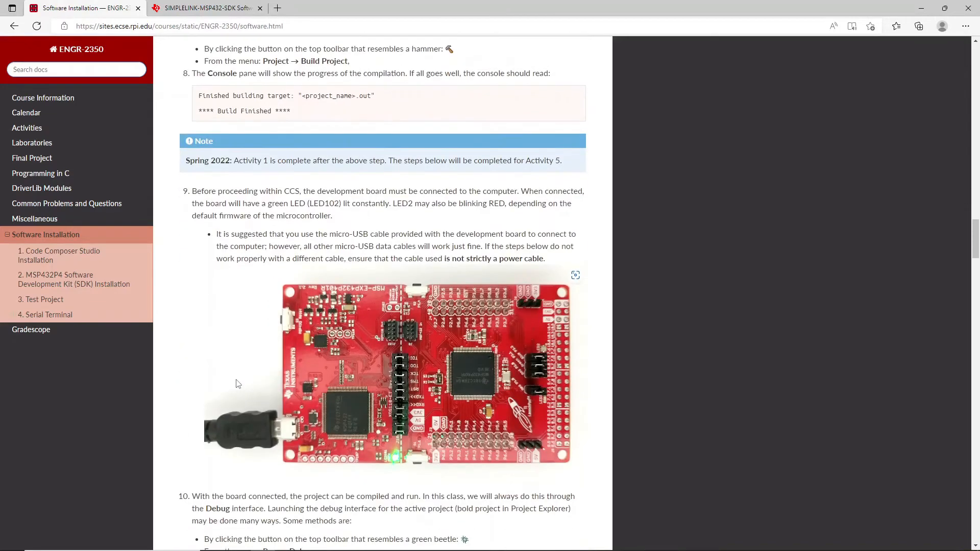
pyautogui.scroll(-1, 236, 384)
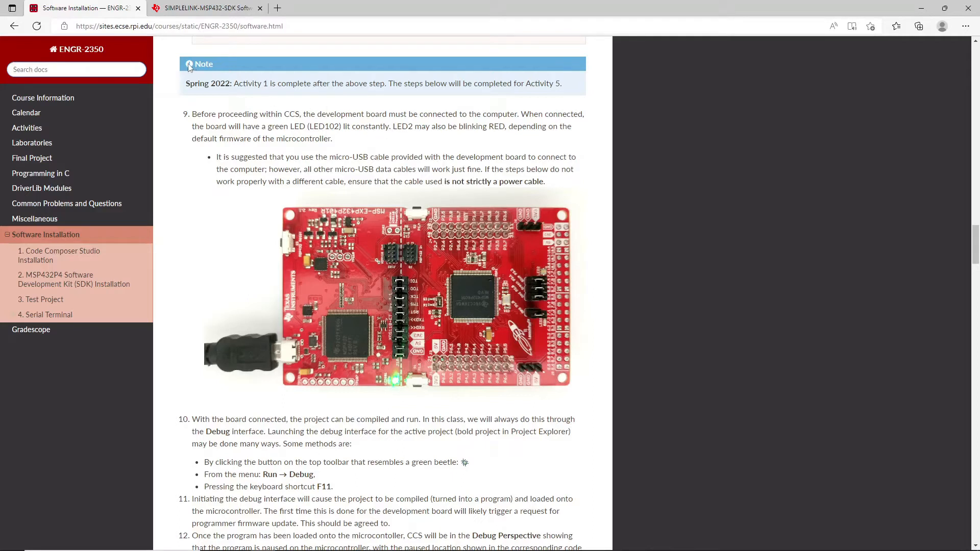
pyautogui.moveTo(198, 65); pyautogui.dragTo(578, 83)
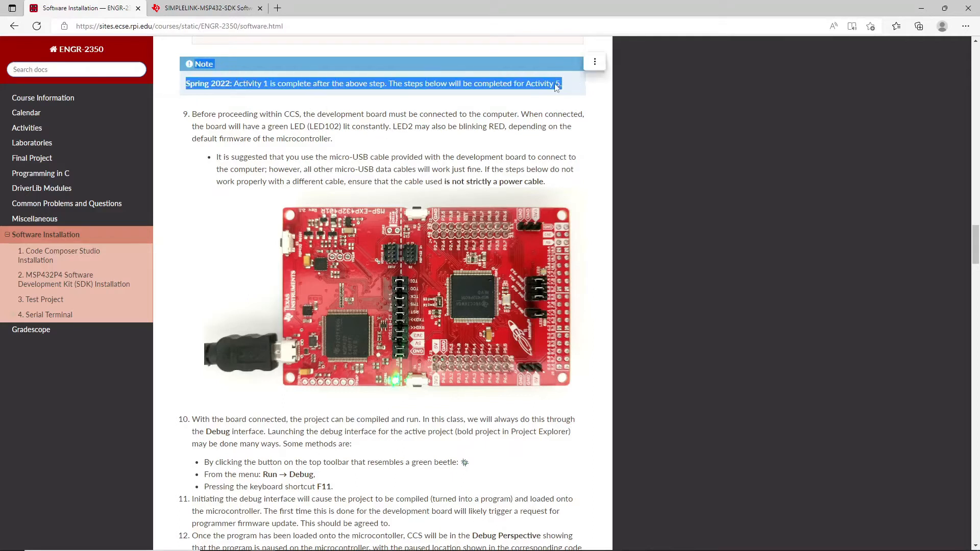
pyautogui.click(529, 93)
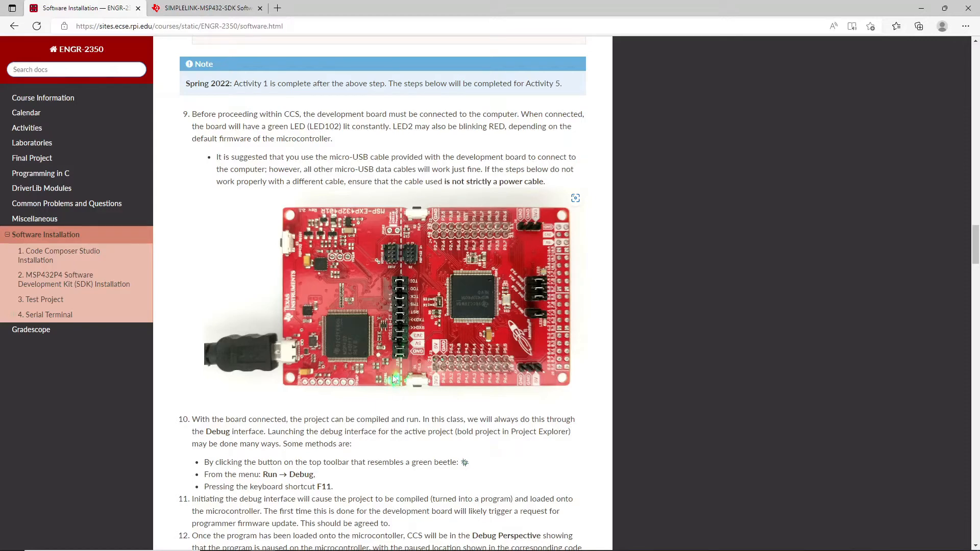
pyautogui.scroll(-5, 394, 379)
# Step: Switch to Code Composer Studio, start debugging TestProject and accept the XDS110 debug probe firmware update
pyautogui.moveTo(441, 548)
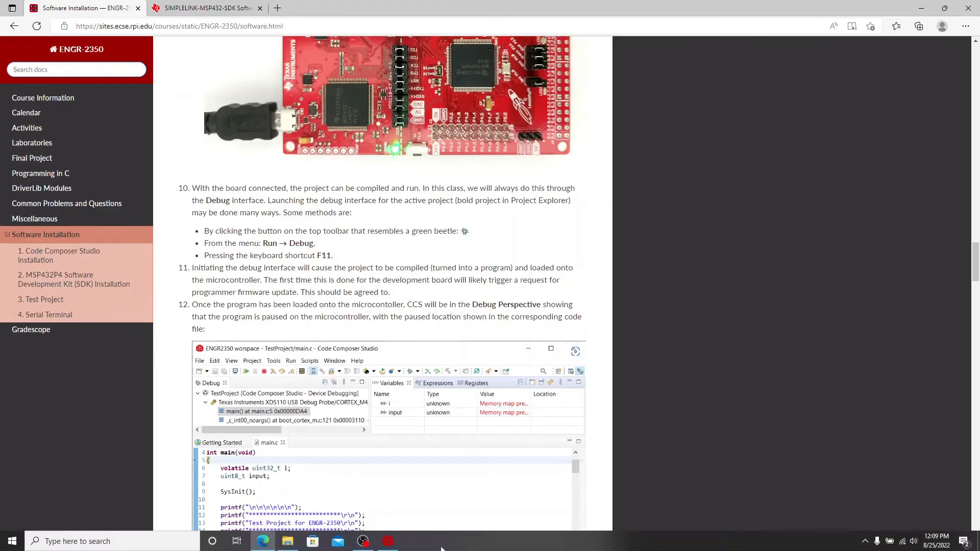
pyautogui.click(387, 541)
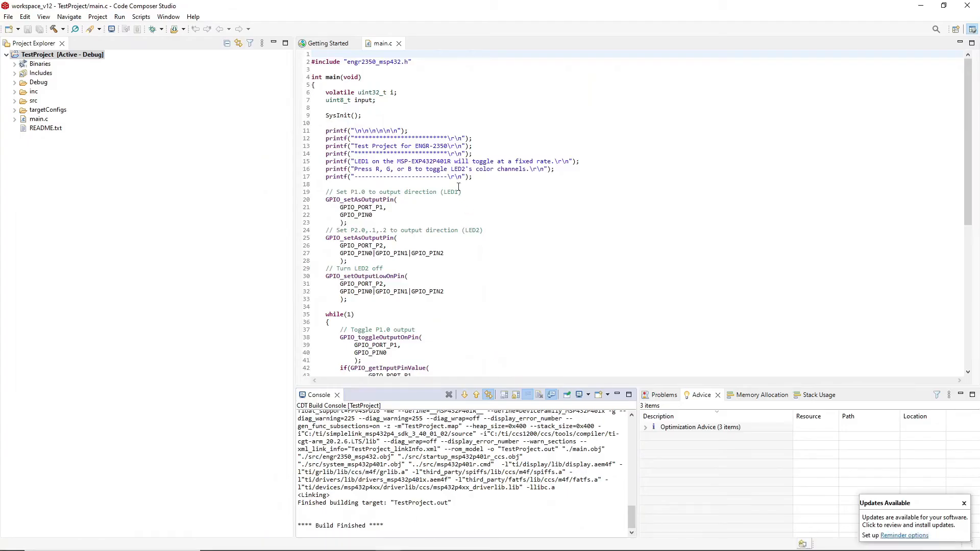
pyautogui.click(152, 29)
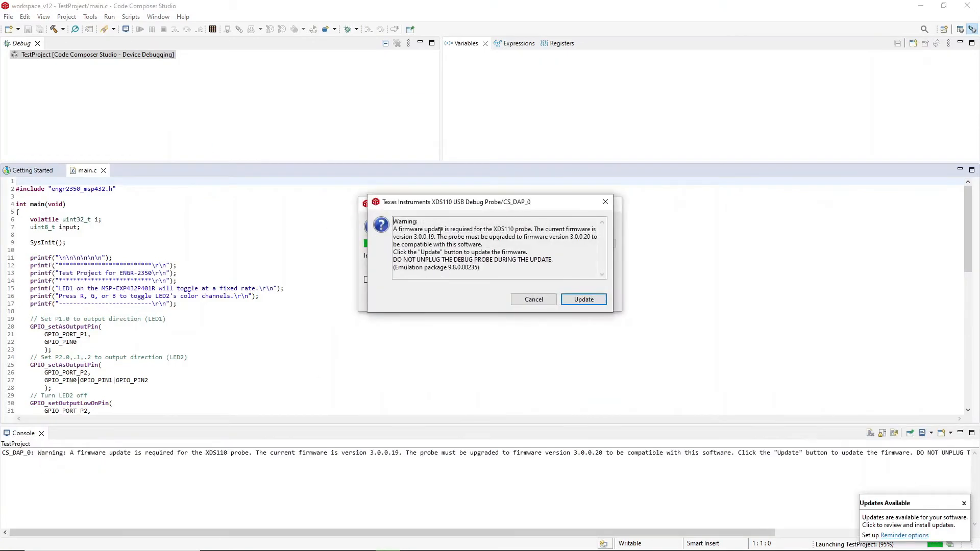
pyautogui.moveTo(395, 229); pyautogui.dragTo(536, 227)
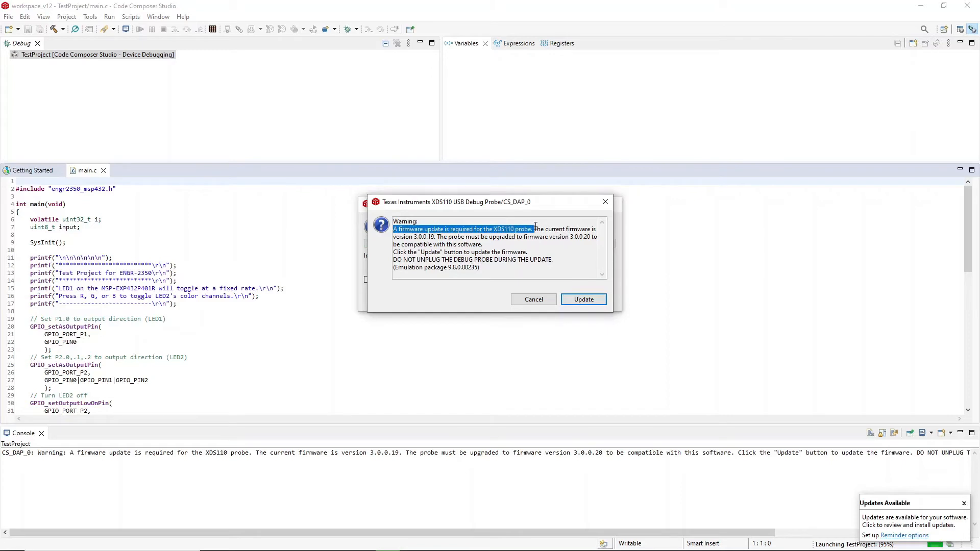
pyautogui.click(392, 231)
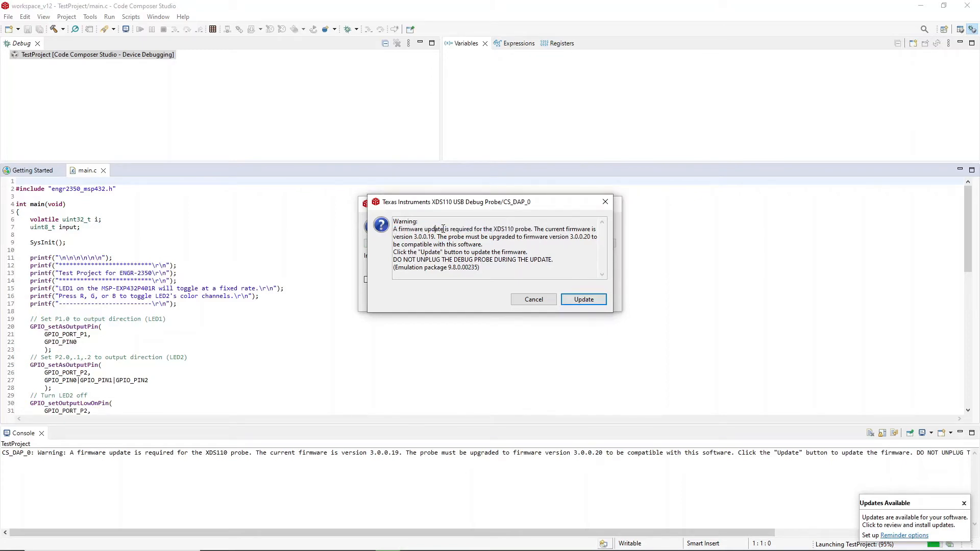
pyautogui.click(580, 299)
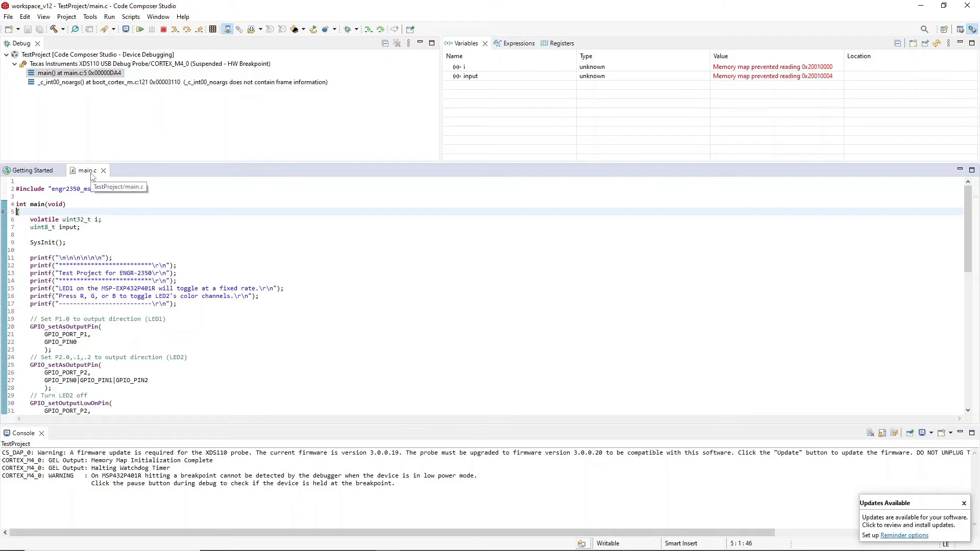
# Step: Close the Getting Started page and alternate between the CCS Edit and CCS Debug perspectives to compare their layouts
pyautogui.click(59, 171)
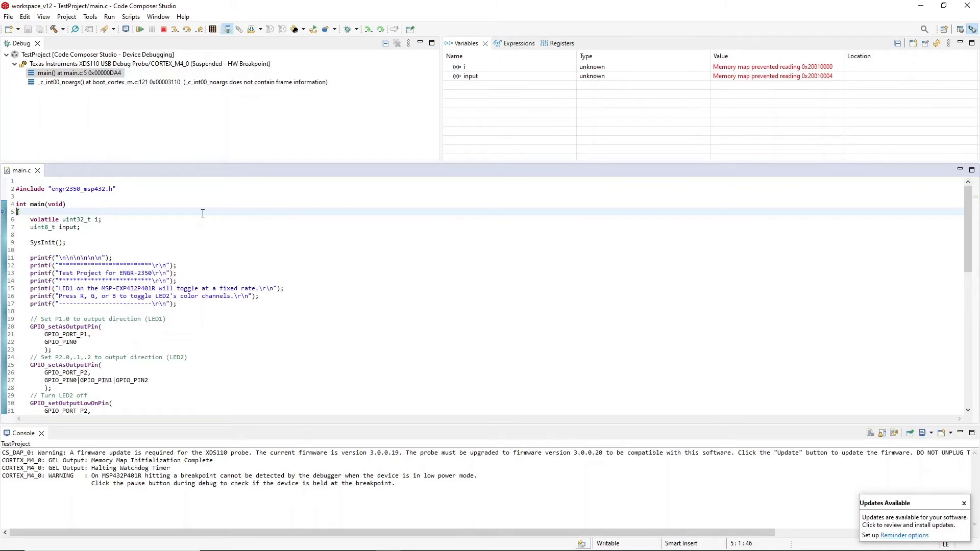
pyautogui.click(960, 30)
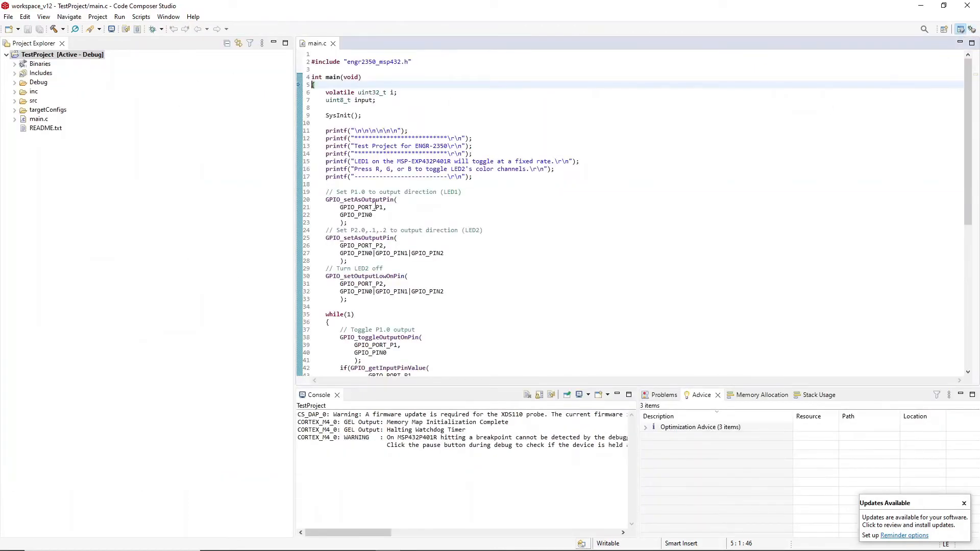
pyautogui.click(972, 29)
pyautogui.click(961, 30)
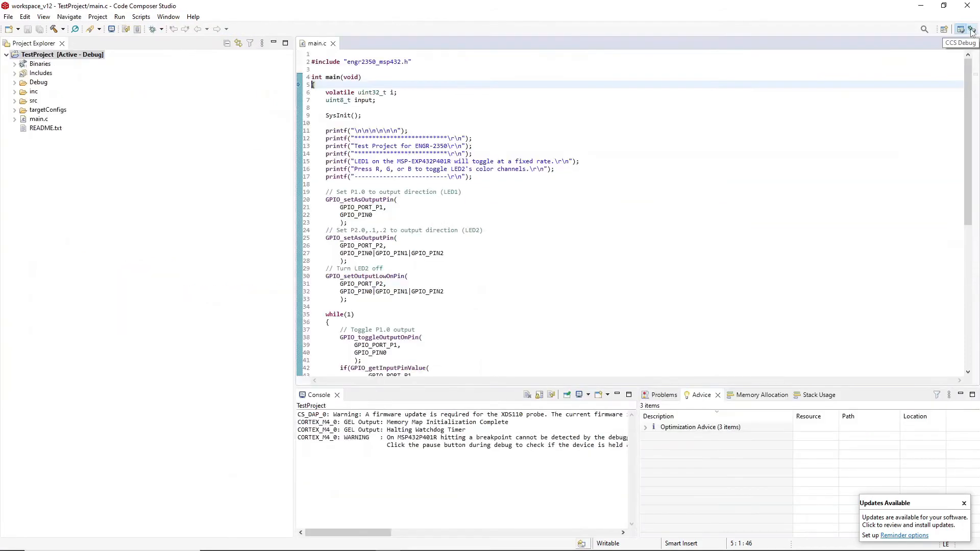
# Step: Return to the CCS Debug perspective and resume the TestProject program paused at the start of main
pyautogui.click(972, 30)
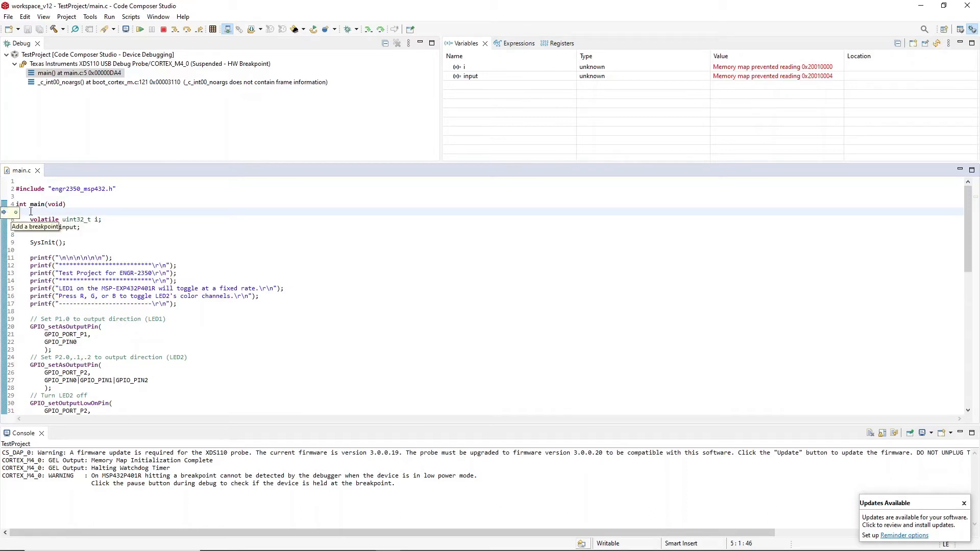
pyautogui.click(24, 213)
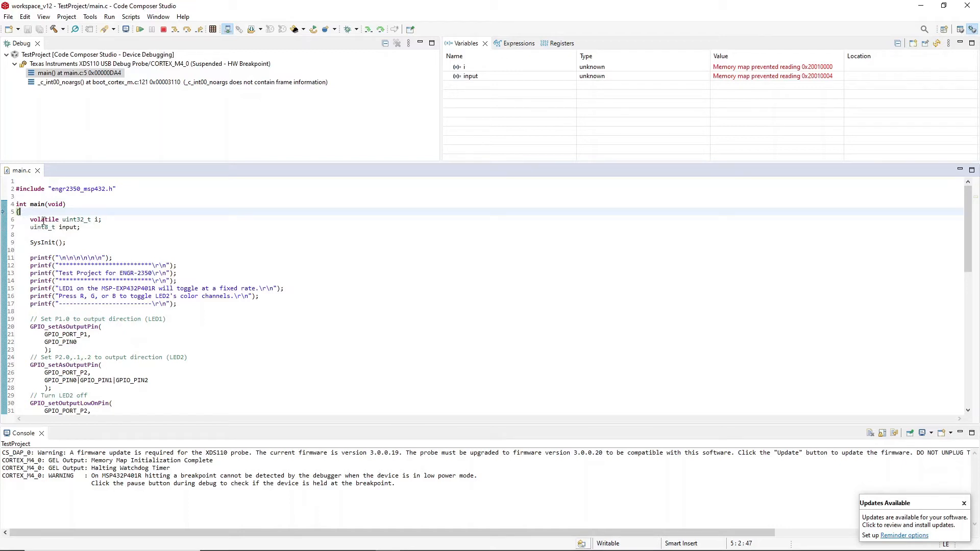
pyautogui.click(140, 29)
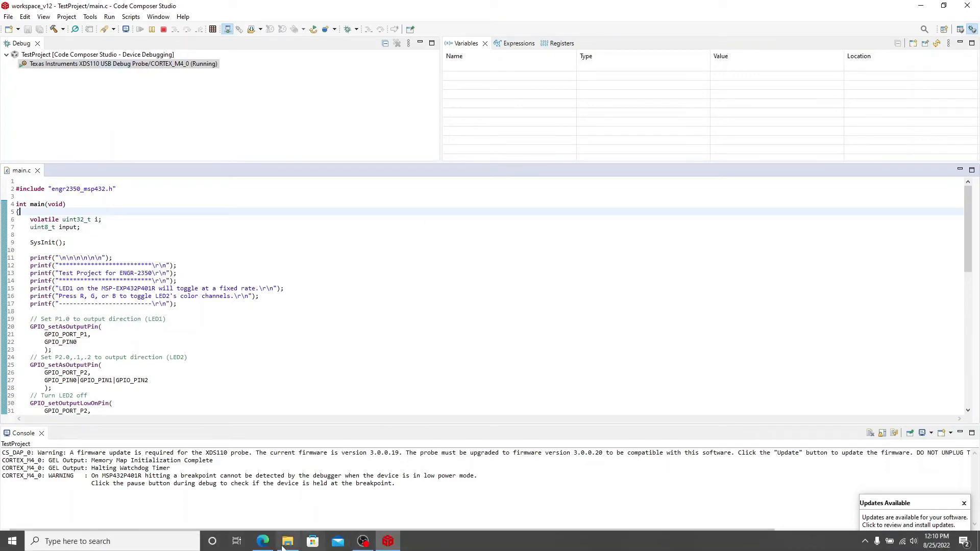
# Step: Switch to the course page in the browser and copy the replacement for line 76 of main.c, "for(i=100000; i>0; i--);"
pyautogui.click(263, 544)
pyautogui.scroll(3, 527, 166)
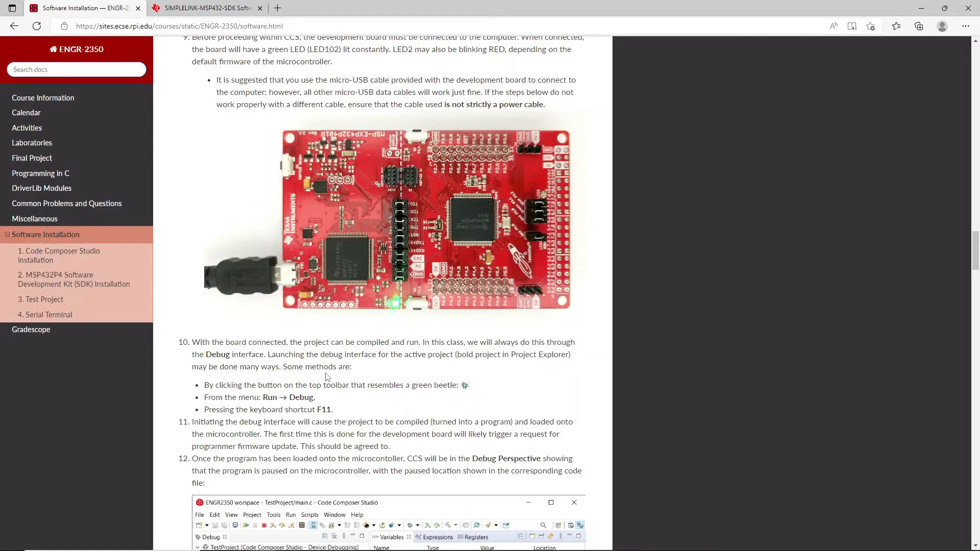
pyautogui.scroll(-1, 327, 367)
pyautogui.scroll(-5, 326, 367)
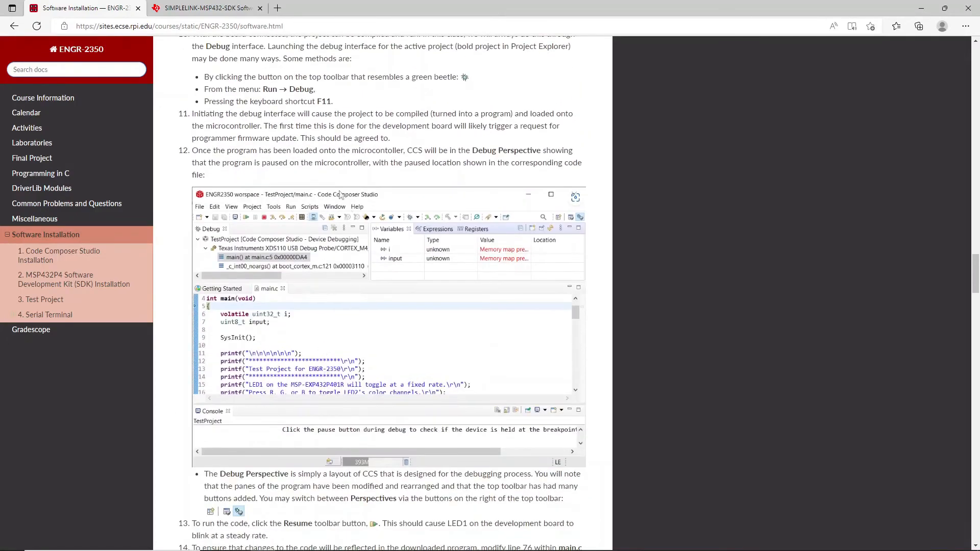
pyautogui.scroll(-7, 321, 142)
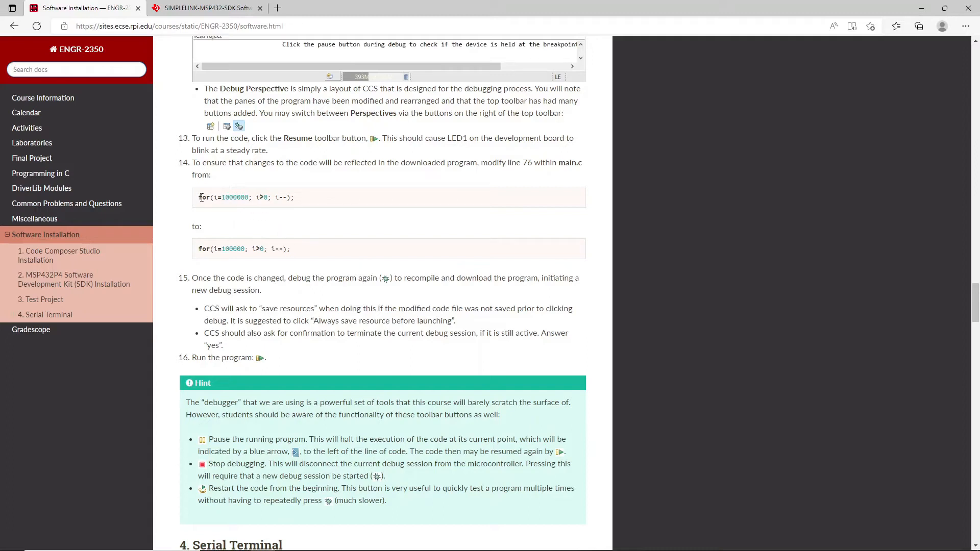
pyautogui.moveTo(297, 198); pyautogui.dragTo(198, 199)
pyautogui.doubleClick(531, 162)
pyautogui.click(521, 166)
pyautogui.moveTo(306, 250); pyautogui.dragTo(199, 257)
pyautogui.hotkey('ctrl', 'c')
# Step: Switch to Code Composer Studio and replace the delay loop on line 76 of main.c with "for(i=100000; i>0; i--);"
pyautogui.moveTo(292, 547)
pyautogui.click(387, 541)
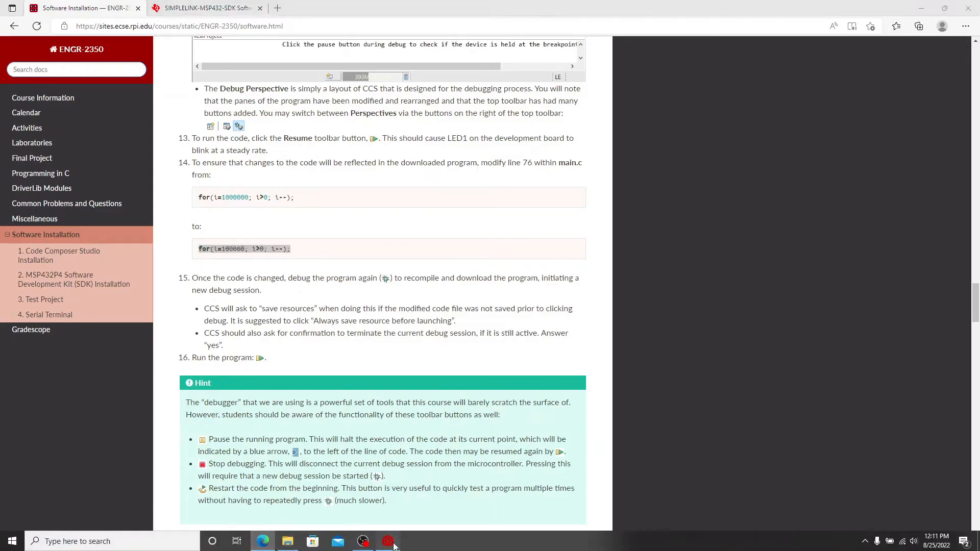
pyautogui.scroll(-2, 296, 254)
pyautogui.scroll(-9, 296, 254)
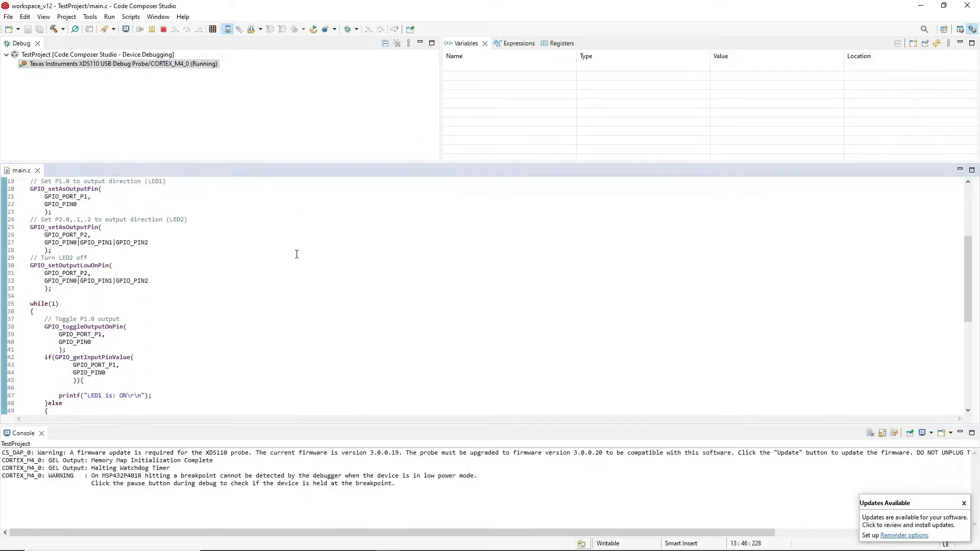
pyautogui.scroll(-4, 10, 323)
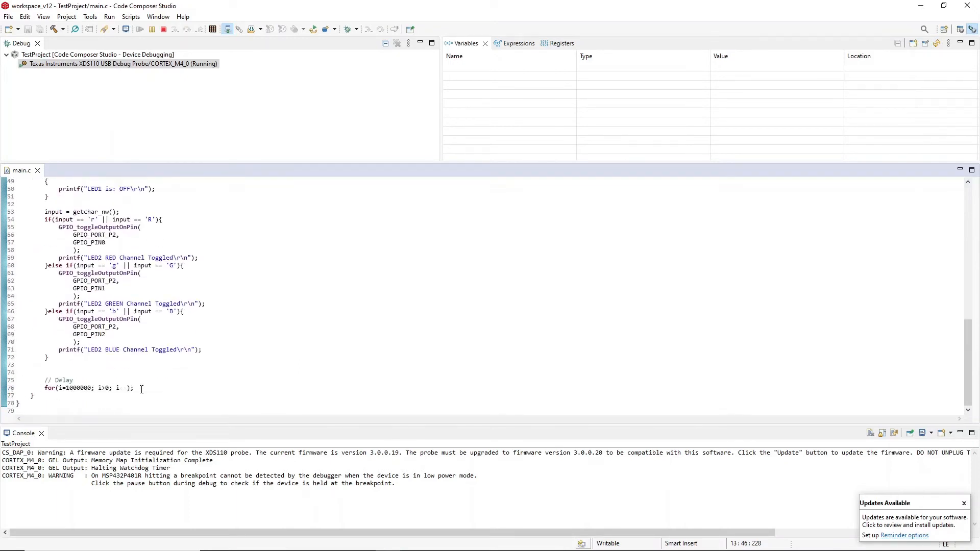
pyautogui.moveTo(141, 389); pyautogui.dragTo(46, 390)
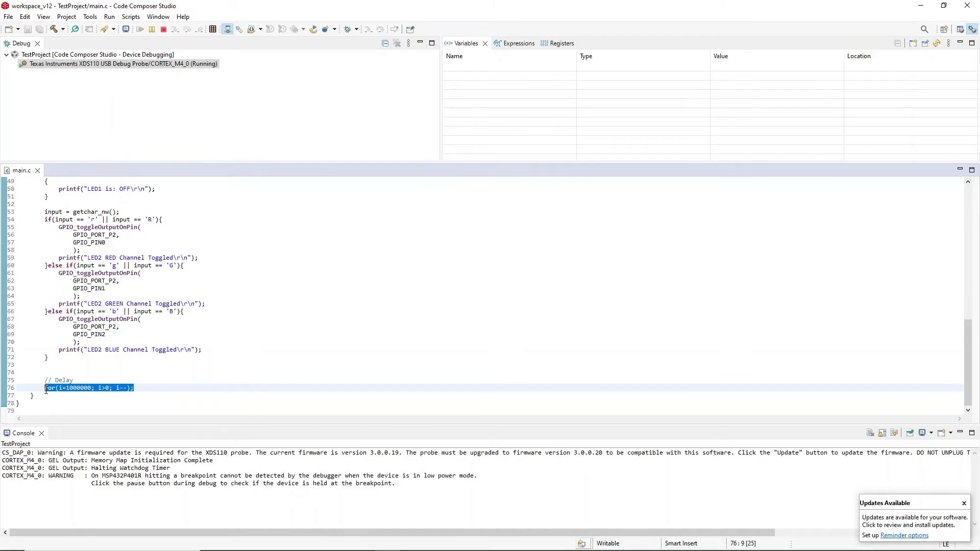
pyautogui.hotkey('ctrl', 'v')
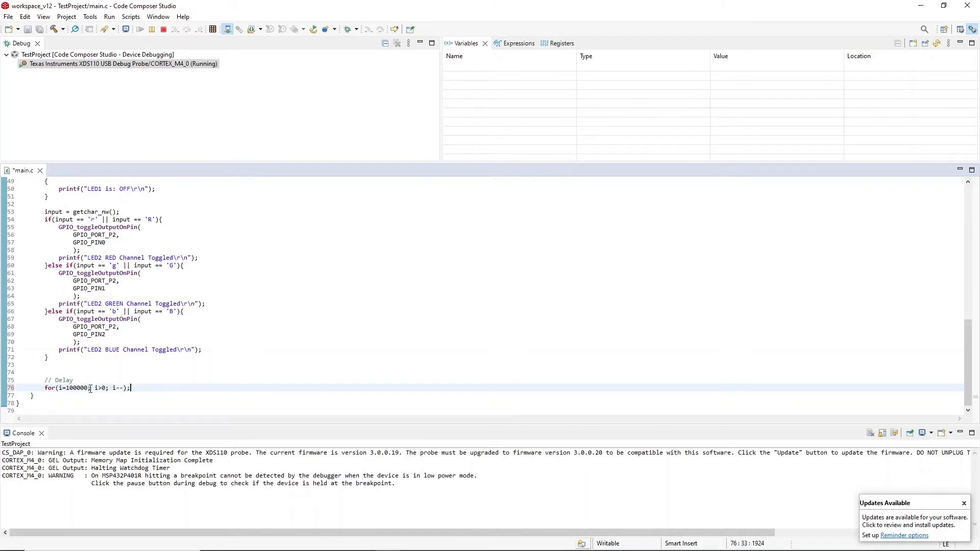
# Step: Build TestProject with the edited delay loop and accept reloading the modified TestProject.out, remembering the decision
pyautogui.click(78, 389)
pyautogui.click(54, 31)
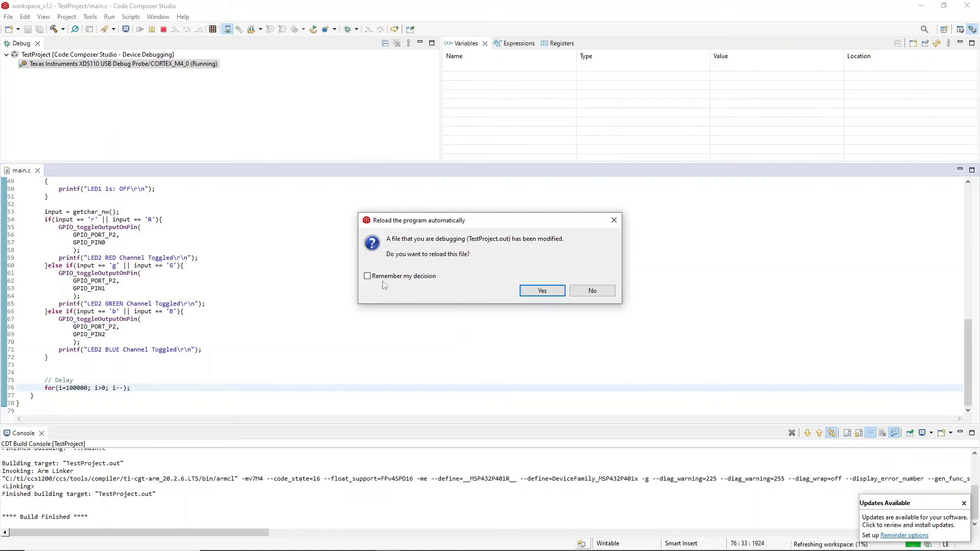
pyautogui.click(368, 276)
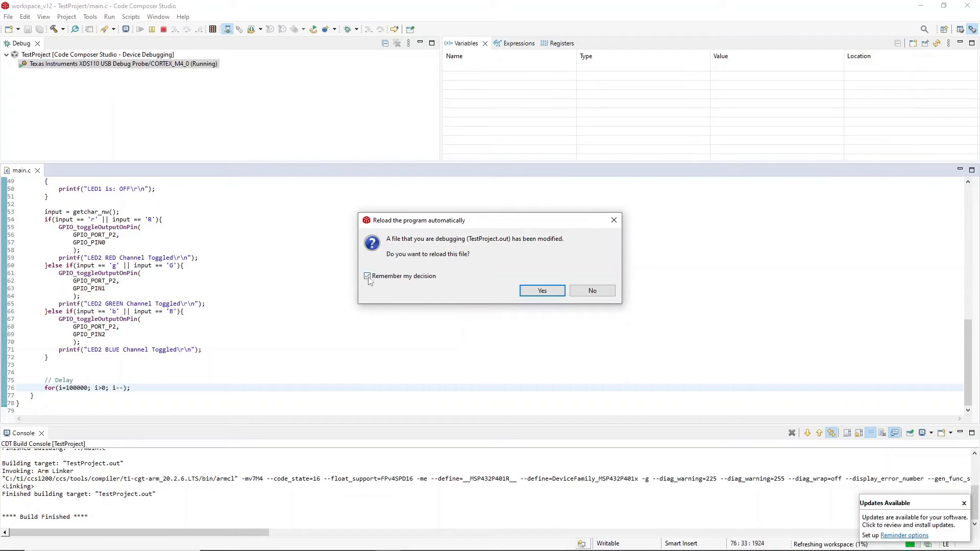
pyautogui.click(542, 290)
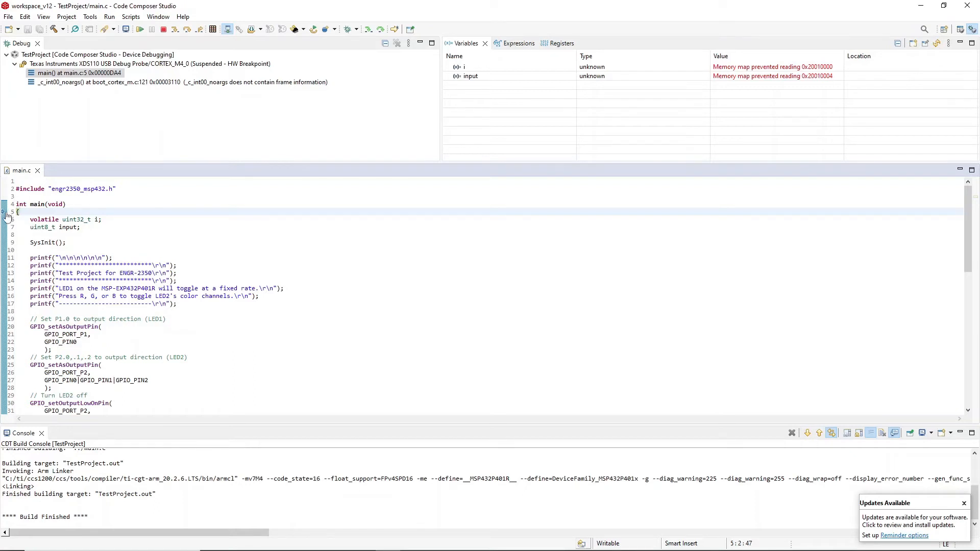
# Step: Look over main.c and resume the reloaded TestProject program from the start of main
pyautogui.scroll(-14, 109, 325)
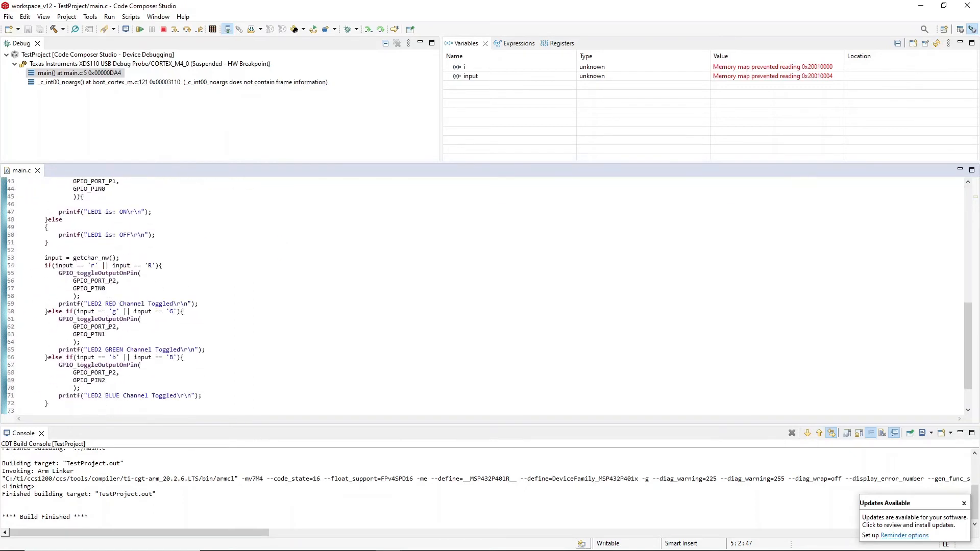
pyautogui.scroll(-2, 109, 325)
pyautogui.scroll(16, 124, 233)
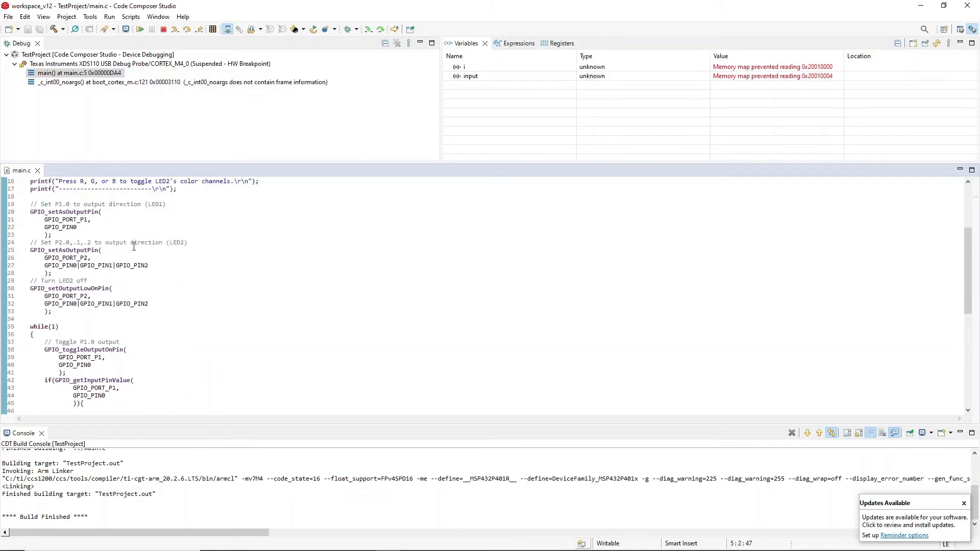
pyautogui.click(139, 30)
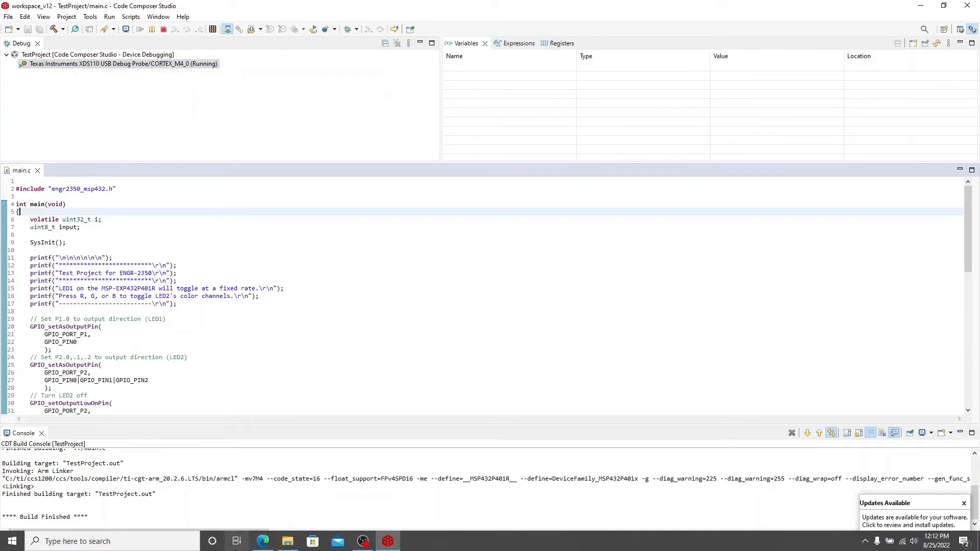
# Step: Switch to the course page in the browser and review the Test Project section through the debugger toolbar hint
pyautogui.click(263, 541)
pyautogui.scroll(-3, 328, 308)
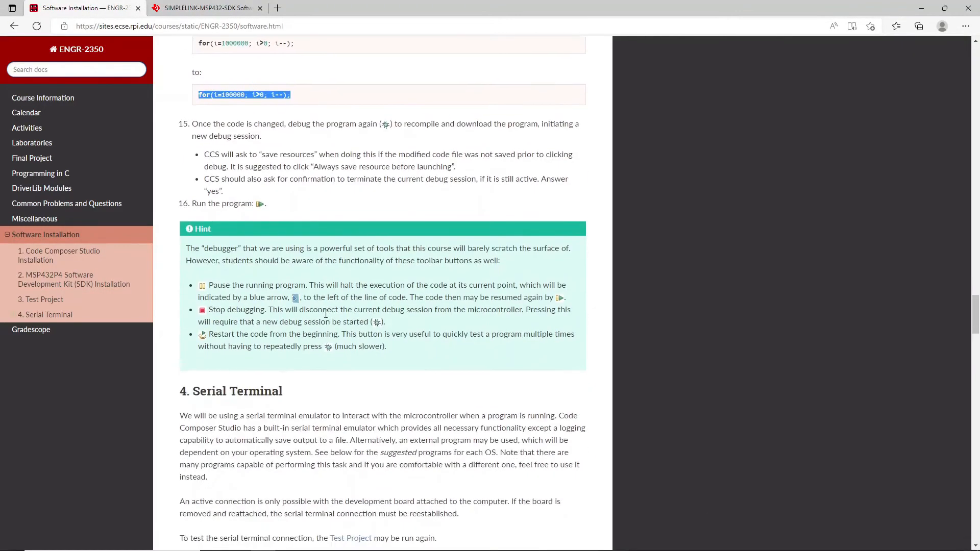
pyautogui.scroll(1, 329, 309)
pyautogui.scroll(15, 329, 312)
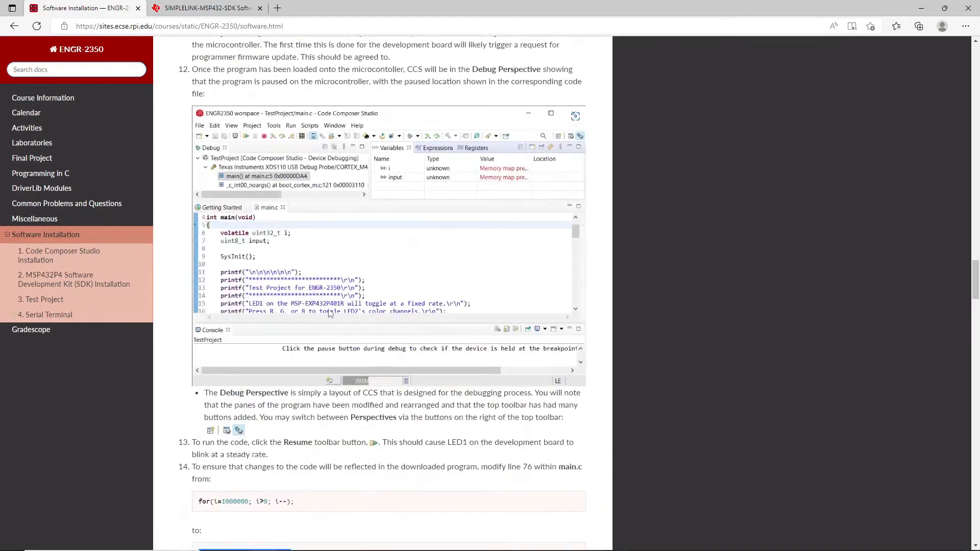
pyautogui.scroll(12, 276, 178)
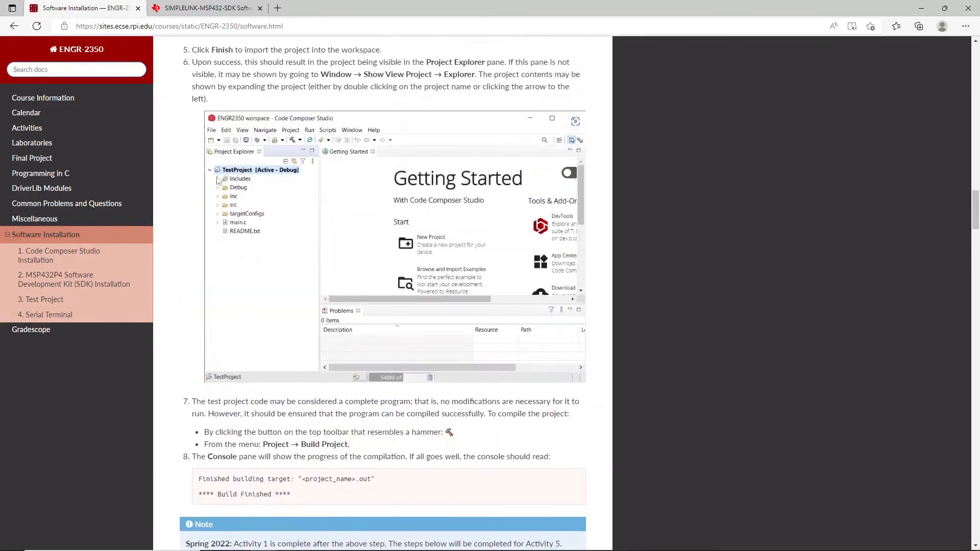
pyautogui.scroll(12, 236, 207)
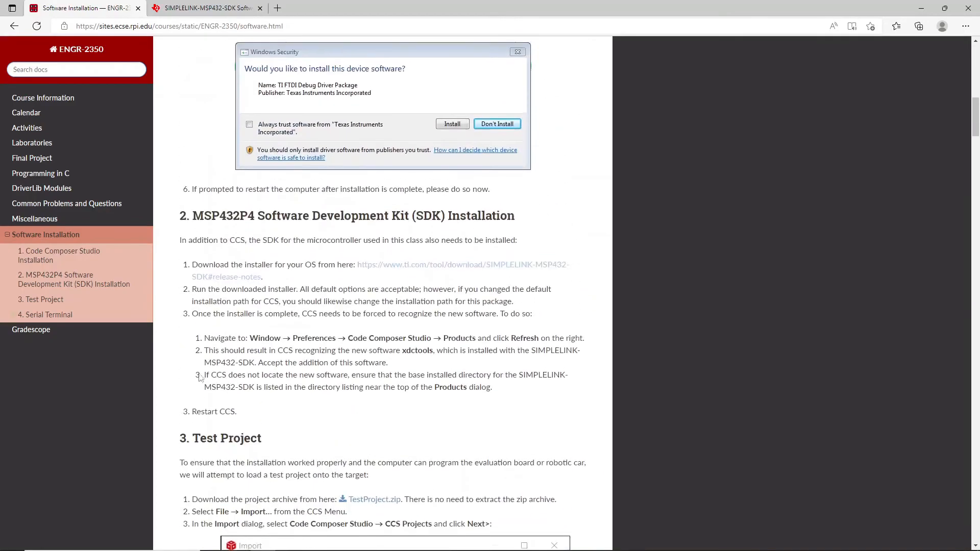
pyautogui.moveTo(252, 443); pyautogui.dragTo(204, 448)
pyautogui.scroll(-20, 204, 448)
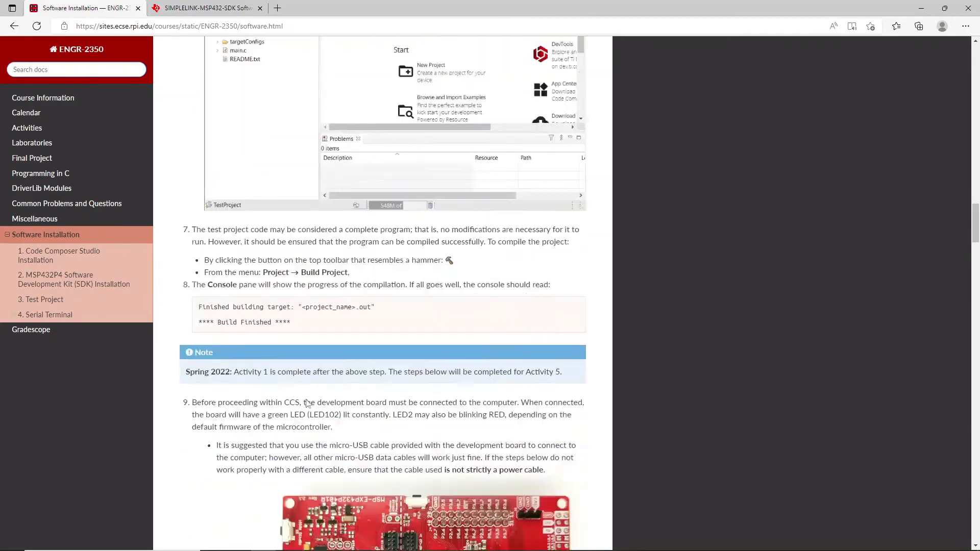
pyautogui.scroll(-15, 303, 393)
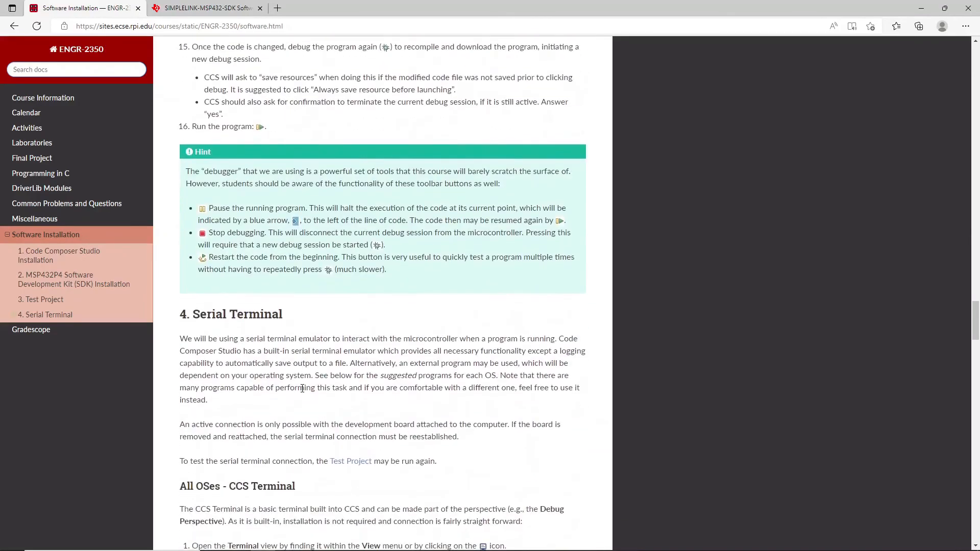
pyautogui.moveTo(188, 171); pyautogui.dragTo(340, 171)
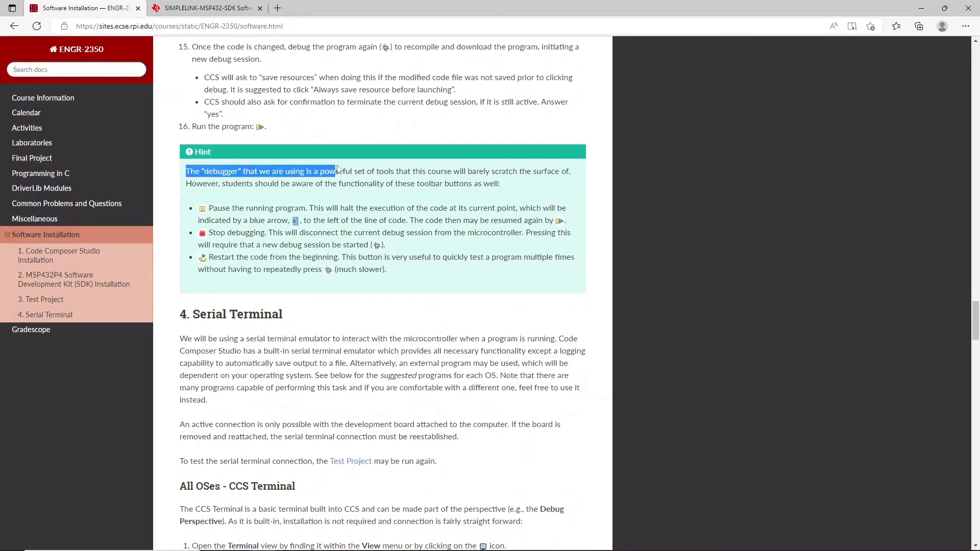
pyautogui.click(336, 184)
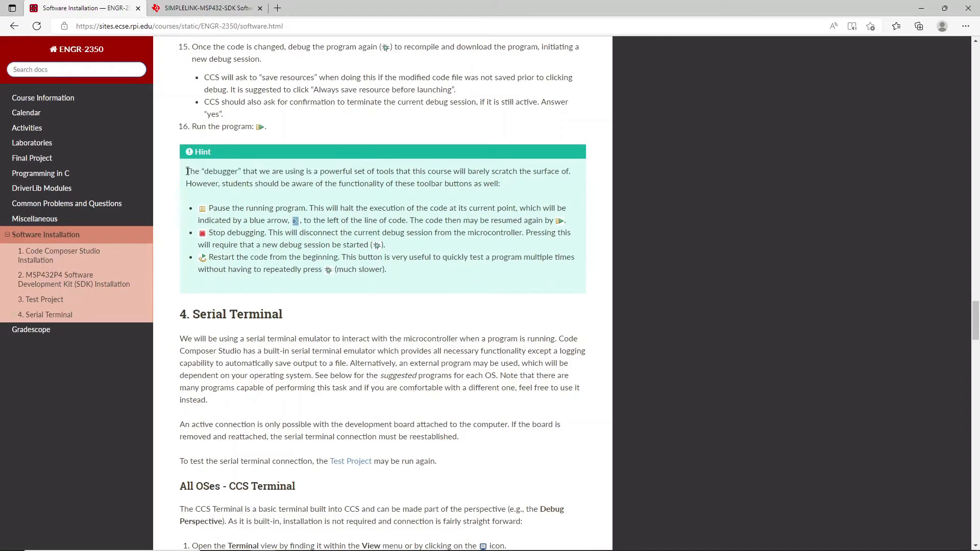
pyautogui.moveTo(188, 171); pyautogui.dragTo(271, 172)
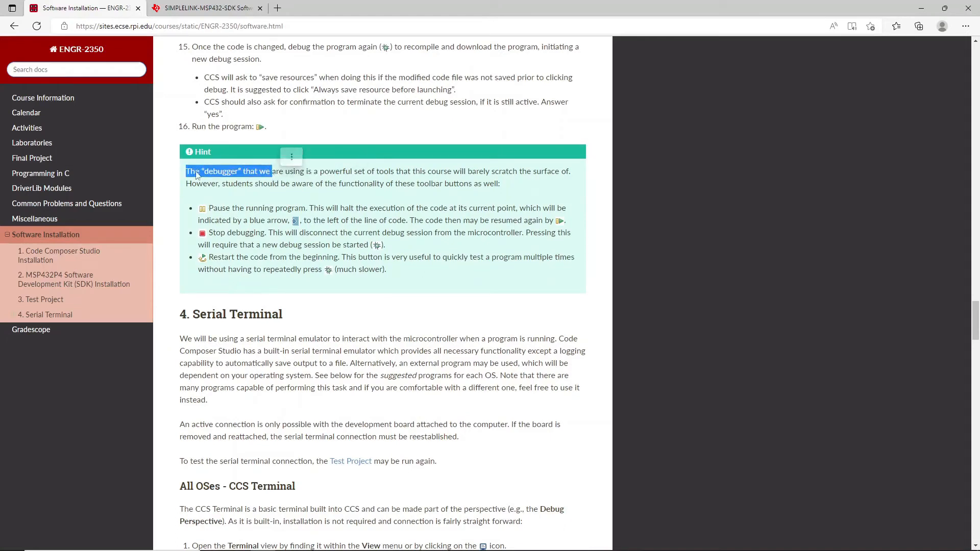
pyautogui.click(276, 218)
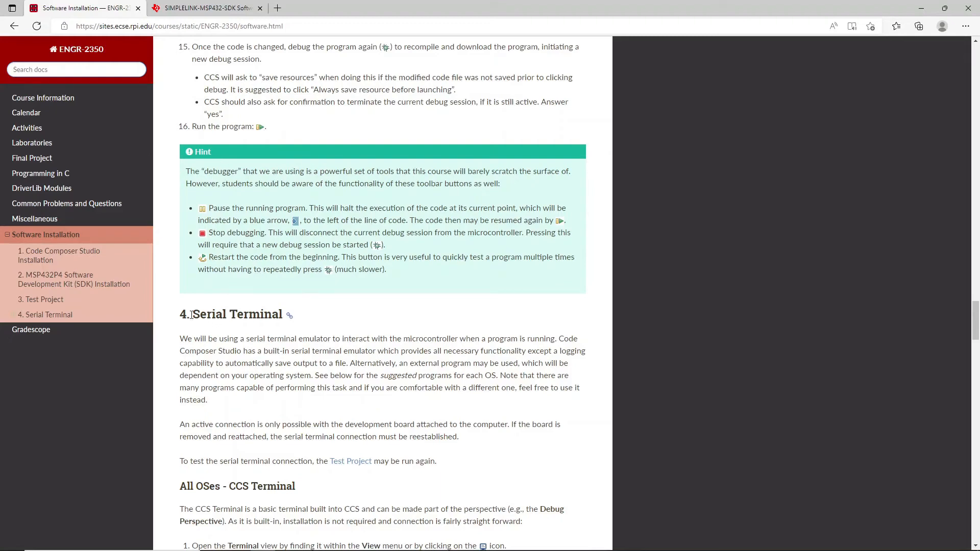
# Step: Read the introduction to section 4, Serial Terminal, and the start of its CCS Terminal instructions for all operating systems
pyautogui.scroll(-5, 225, 347)
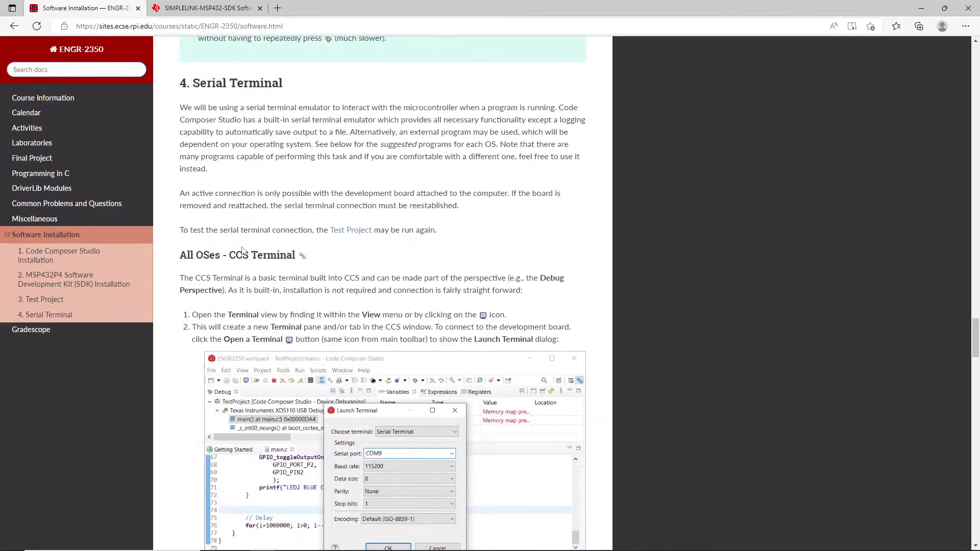
pyautogui.moveTo(194, 87); pyautogui.dragTo(288, 85)
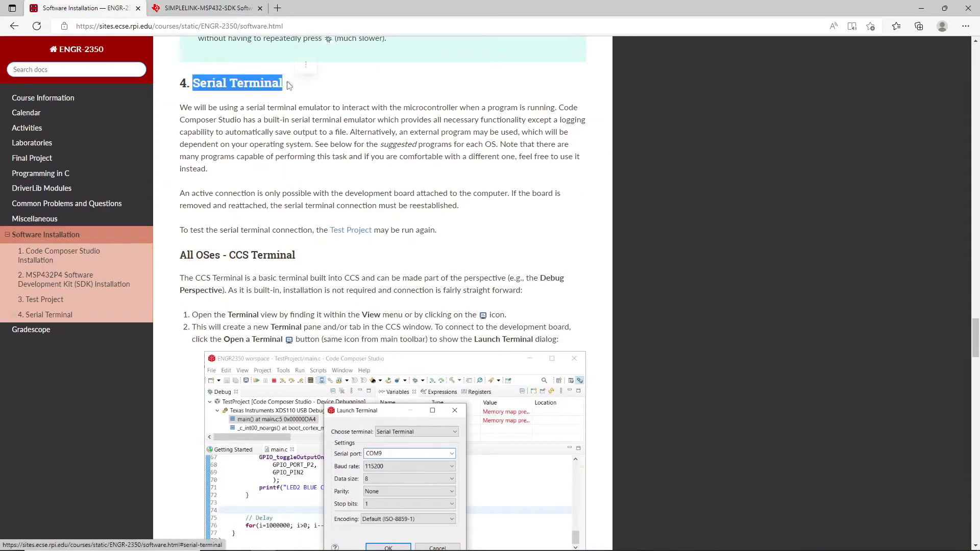
pyautogui.click(284, 117)
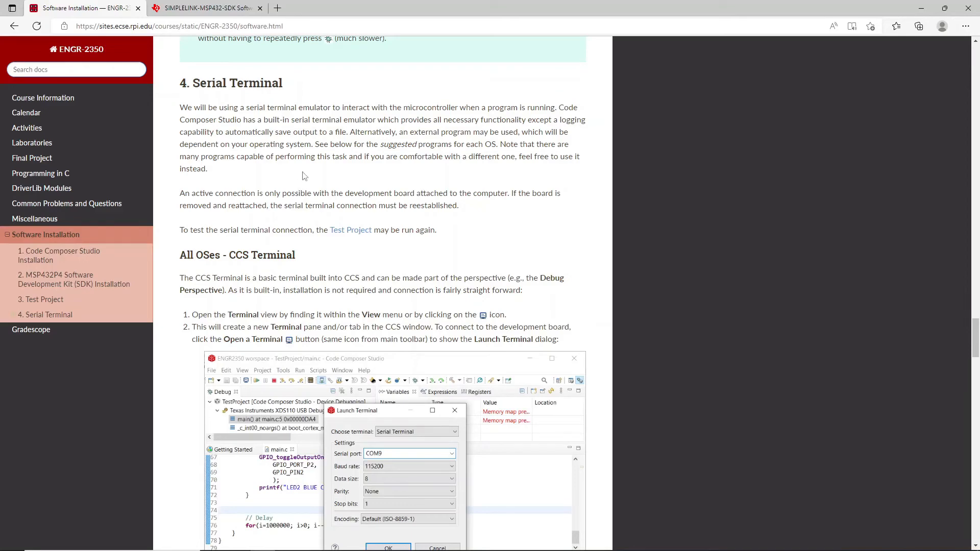
pyautogui.scroll(-3, 321, 144)
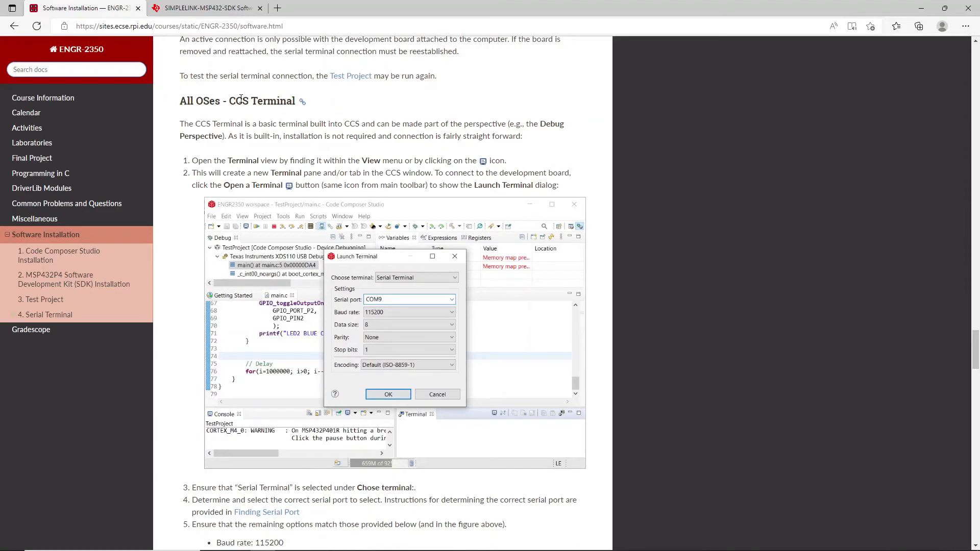
pyautogui.moveTo(228, 101); pyautogui.dragTo(295, 102)
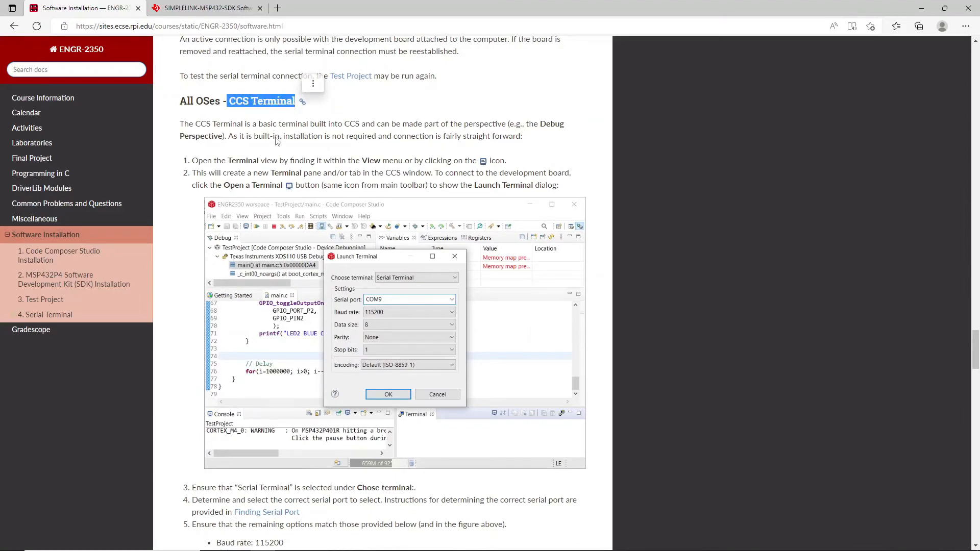
# Step: Review the Finding Serial Port instructions and the alternative terminals: PuTTY for Windows, picocom for Linux and the MacOS entry
pyautogui.scroll(-12, 275, 141)
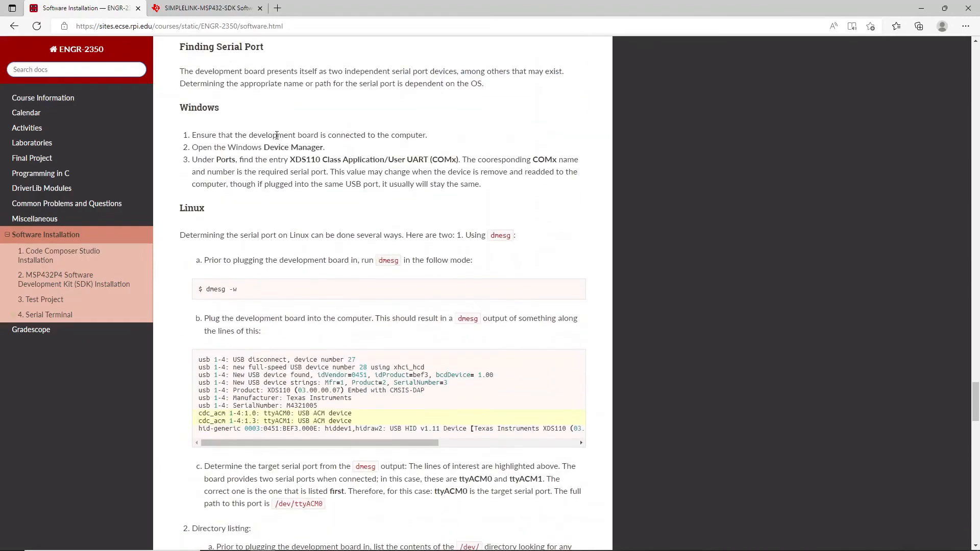
pyautogui.scroll(-14, 276, 136)
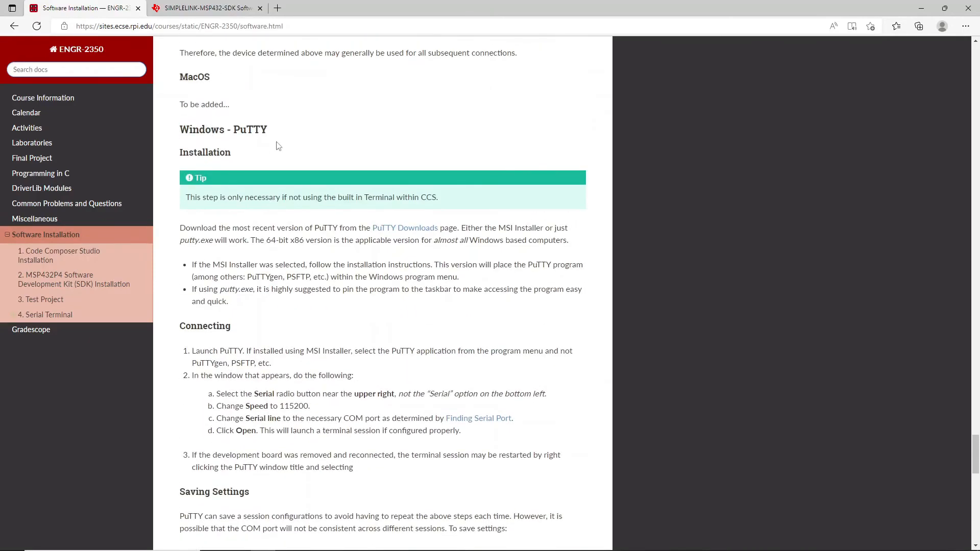
pyautogui.moveTo(266, 130); pyautogui.dragTo(231, 131)
pyautogui.scroll(-9, 241, 156)
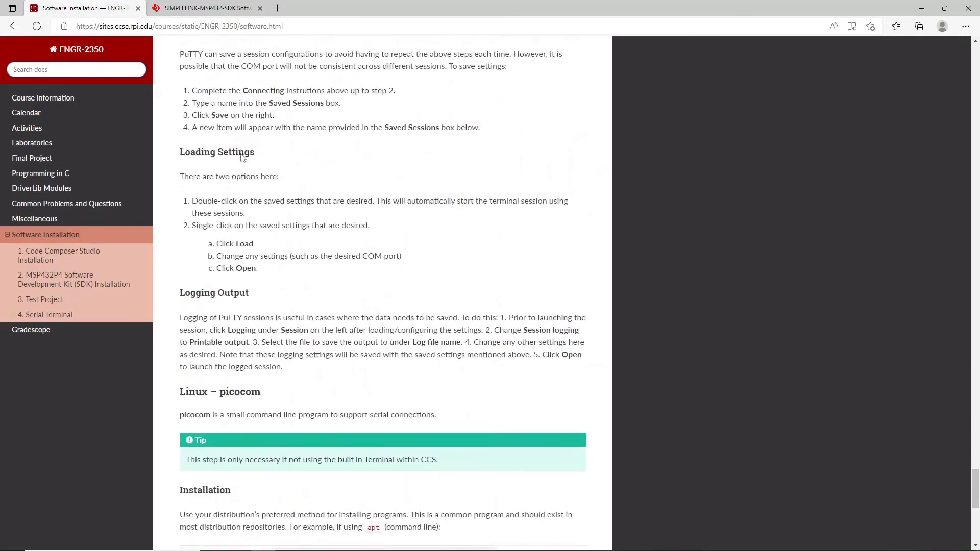
pyautogui.scroll(-2, 256, 191)
pyautogui.doubleClick(231, 314)
pyautogui.scroll(-7, 231, 313)
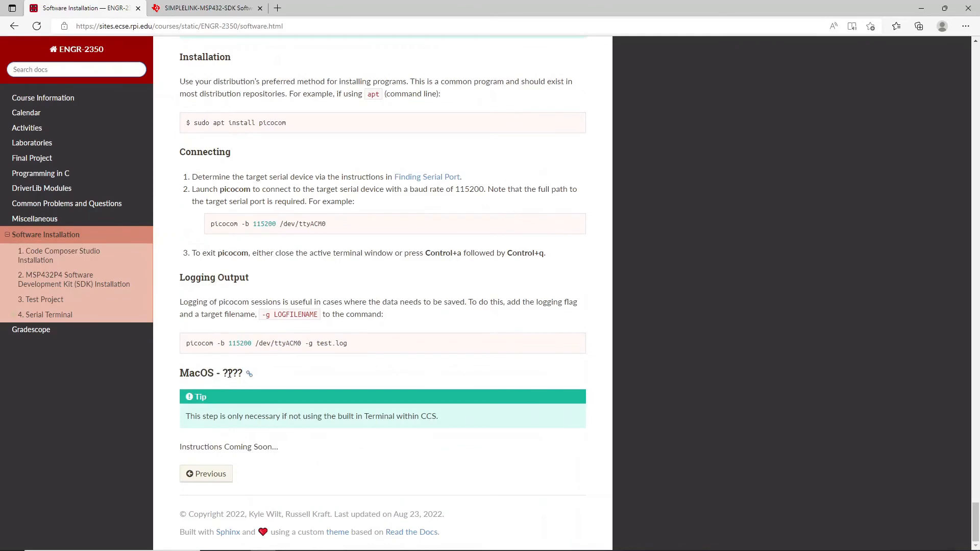
pyautogui.doubleClick(231, 373)
pyautogui.click(279, 267)
pyautogui.scroll(8, 246, 391)
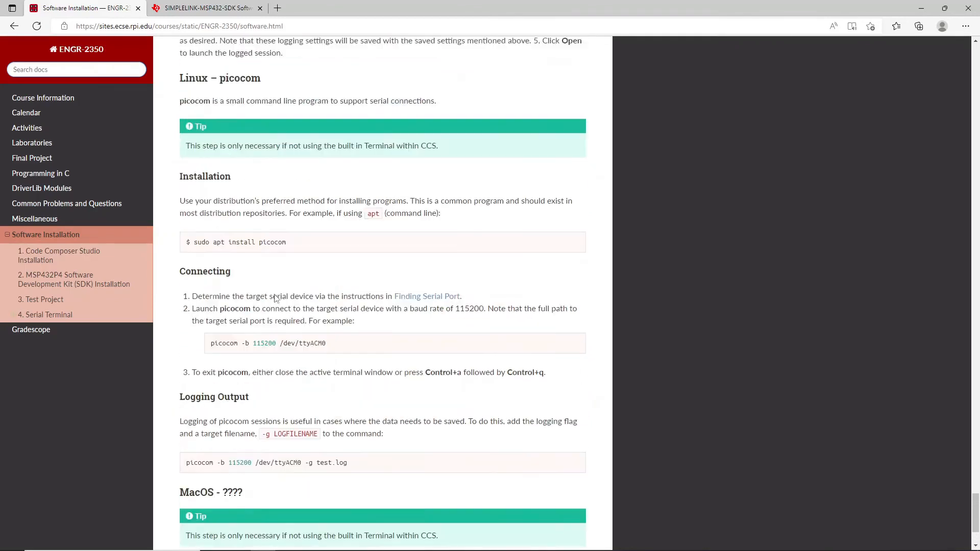
# Step: Return to the CCS Terminal instructions on the course page and review the Launch Terminal setup
pyautogui.scroll(20, 278, 320)
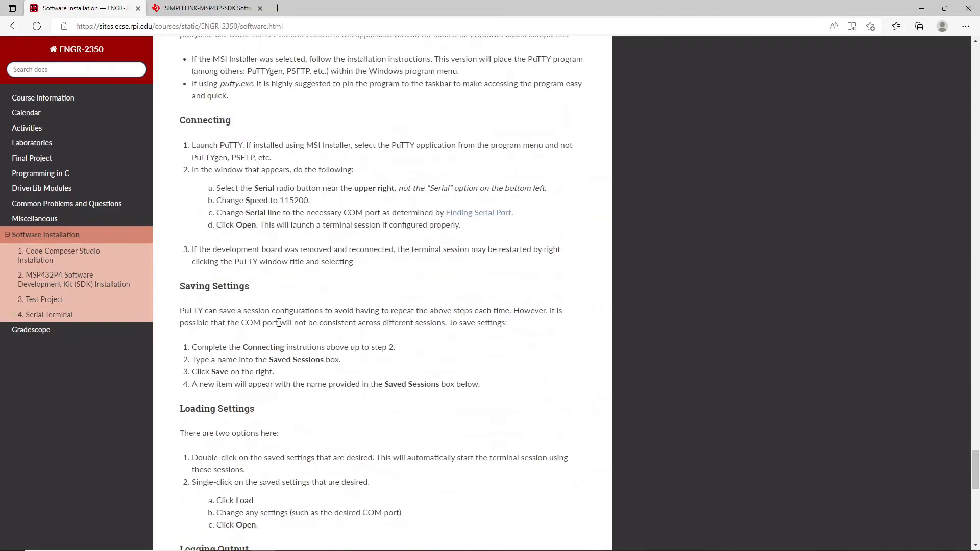
pyautogui.scroll(20, 282, 316)
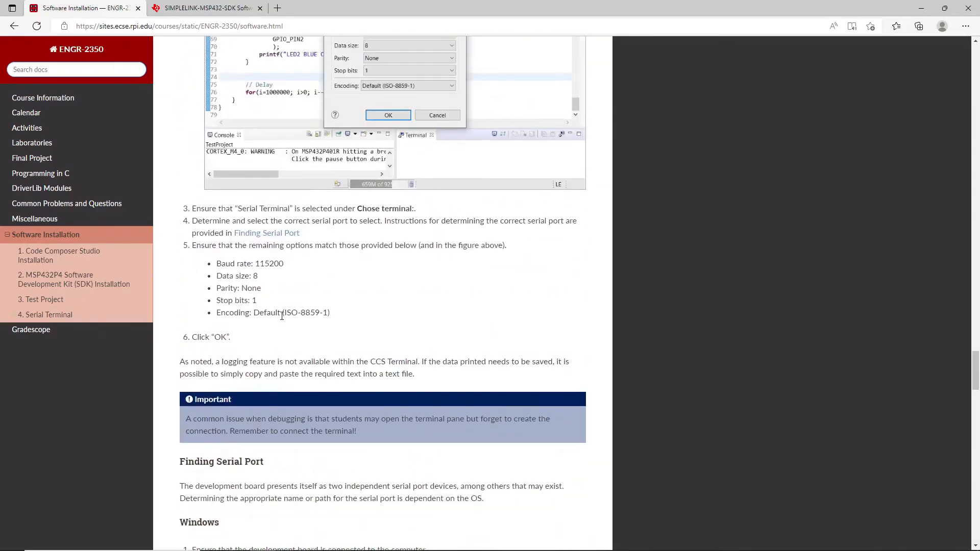
pyautogui.scroll(3, 267, 250)
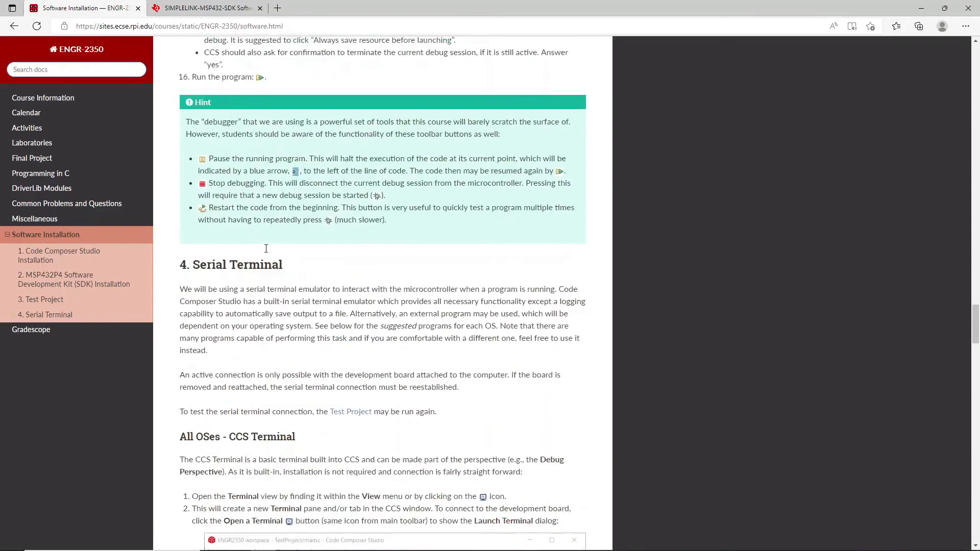
pyautogui.scroll(-9, 244, 124)
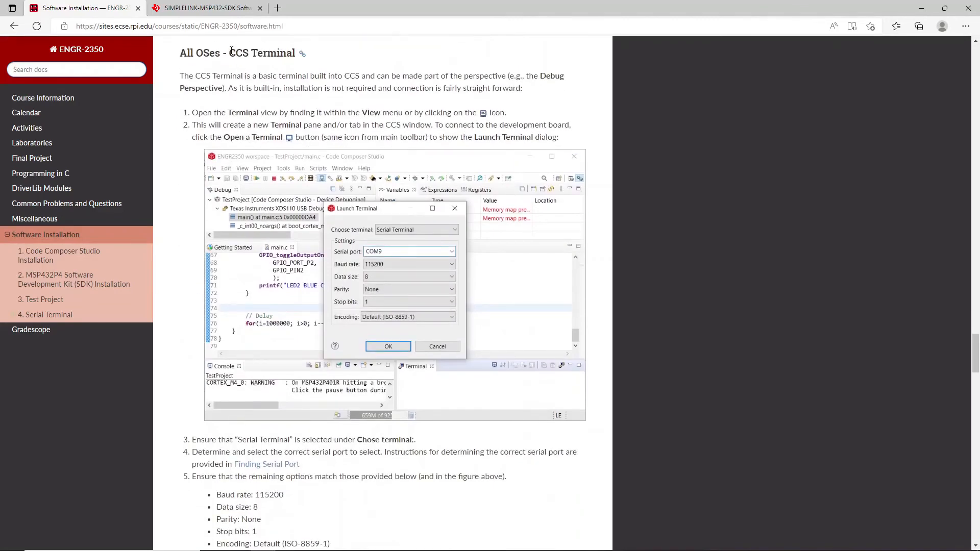
pyautogui.moveTo(231, 51); pyautogui.dragTo(294, 52)
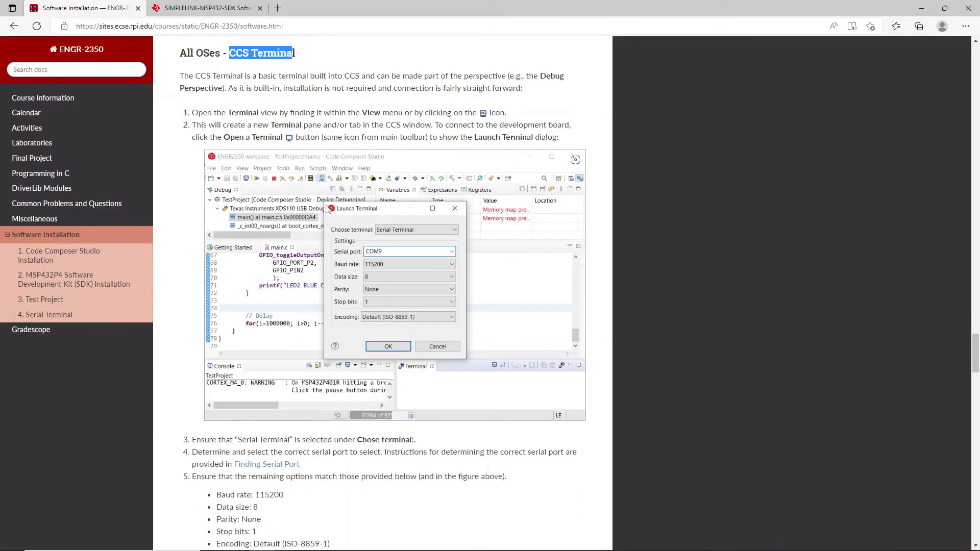
pyautogui.click(287, 90)
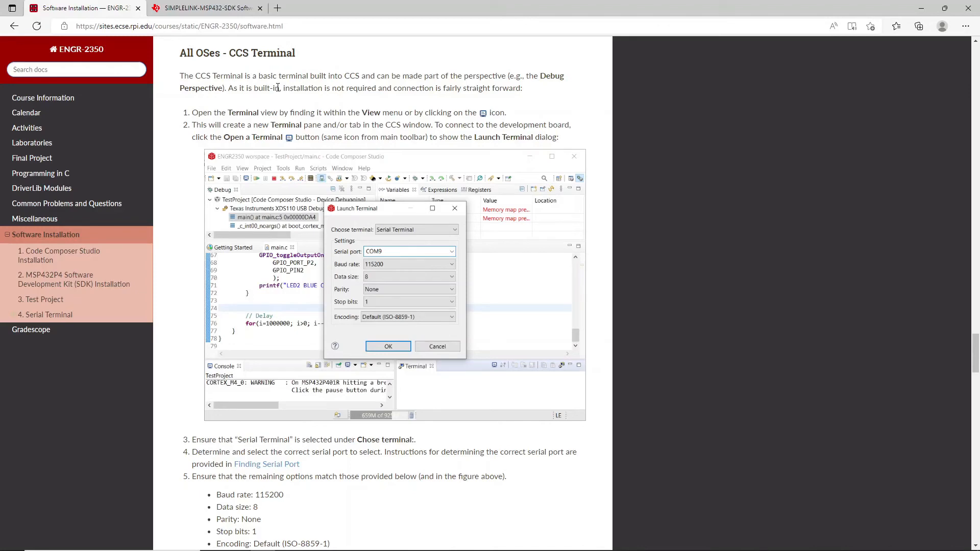
# Step: Switch to Code Composer Studio, open a new terminal launch and choose Serial Terminal as its type
pyautogui.moveTo(357, 547)
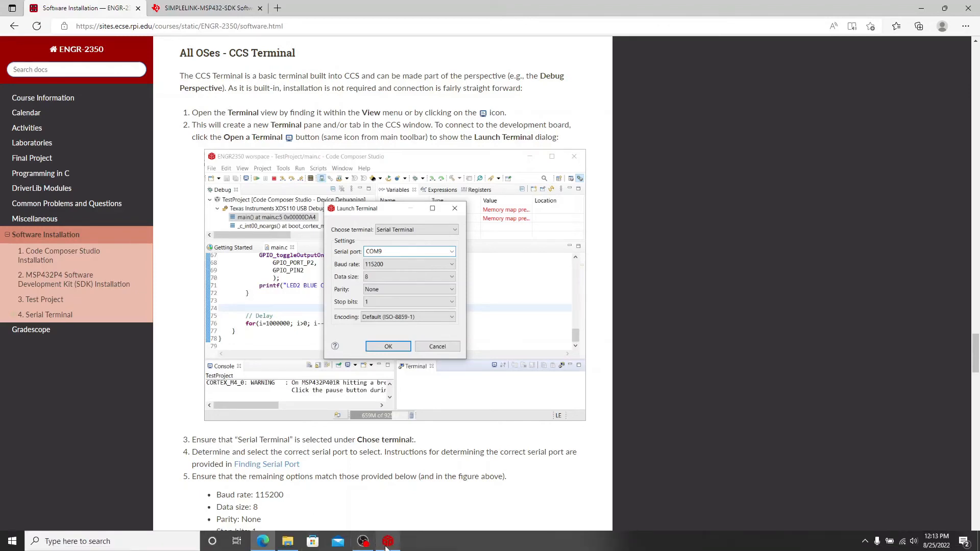
pyautogui.click(343, 503)
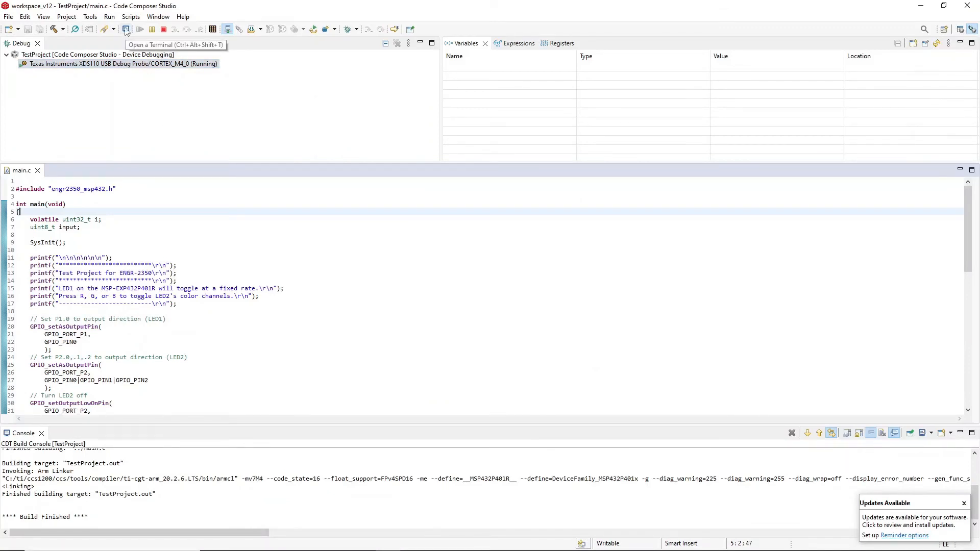
pyautogui.click(43, 16)
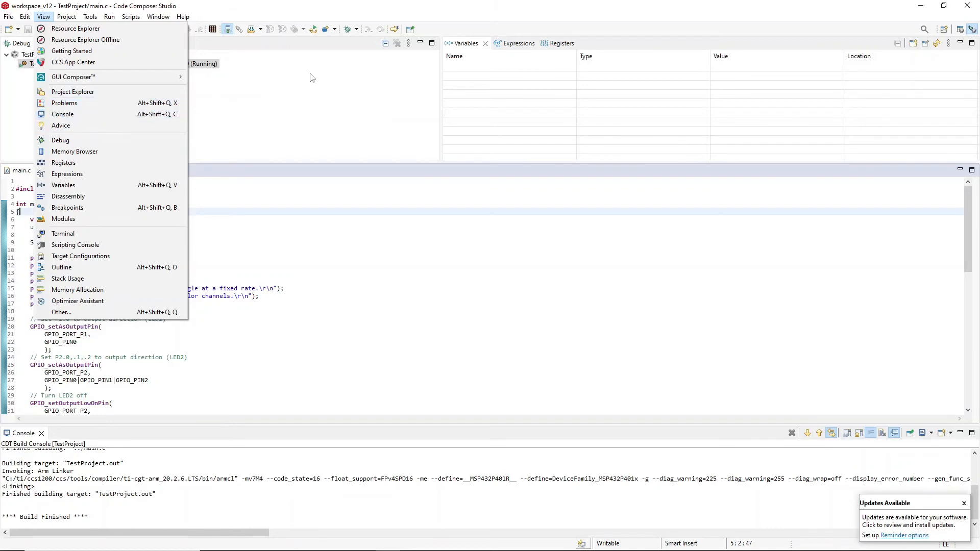
pyautogui.click(200, 73)
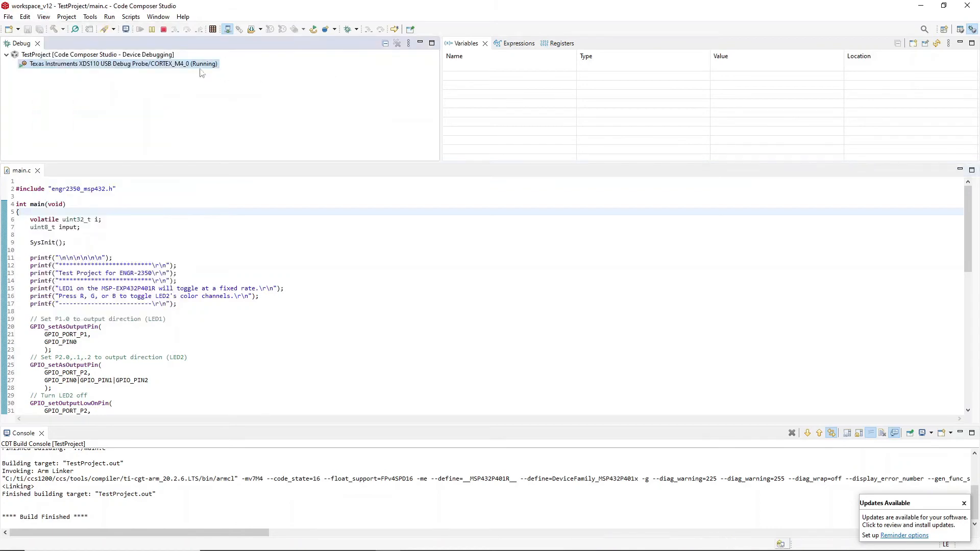
pyautogui.click(126, 31)
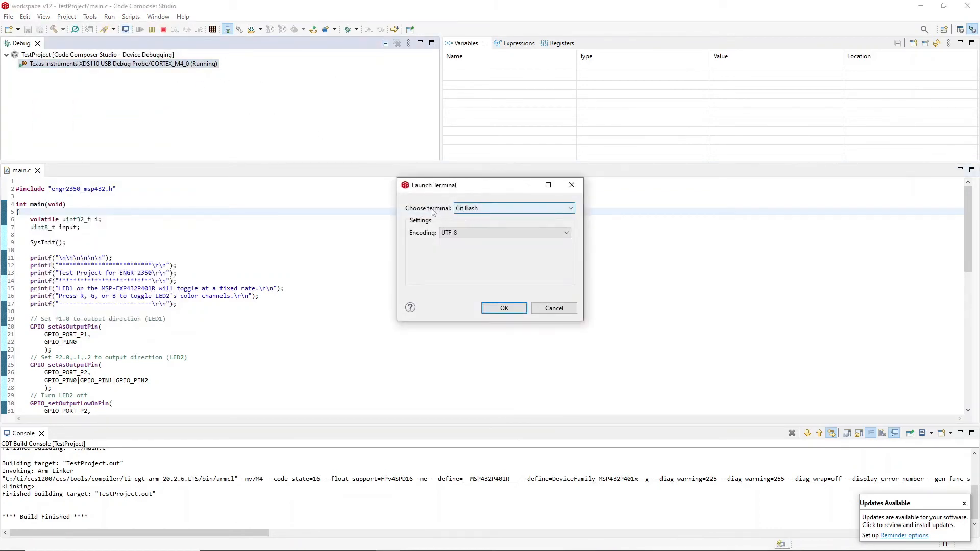
pyautogui.click(514, 207)
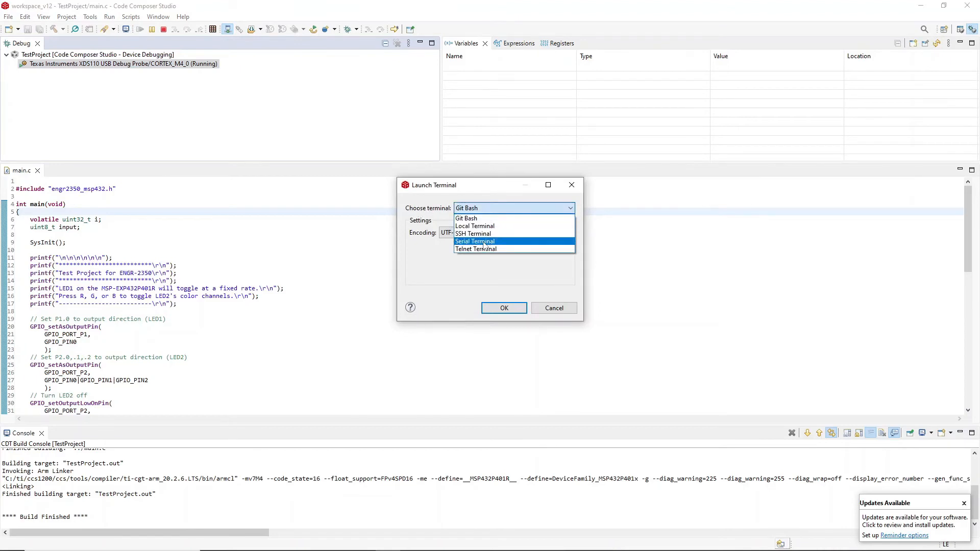
pyautogui.click(505, 241)
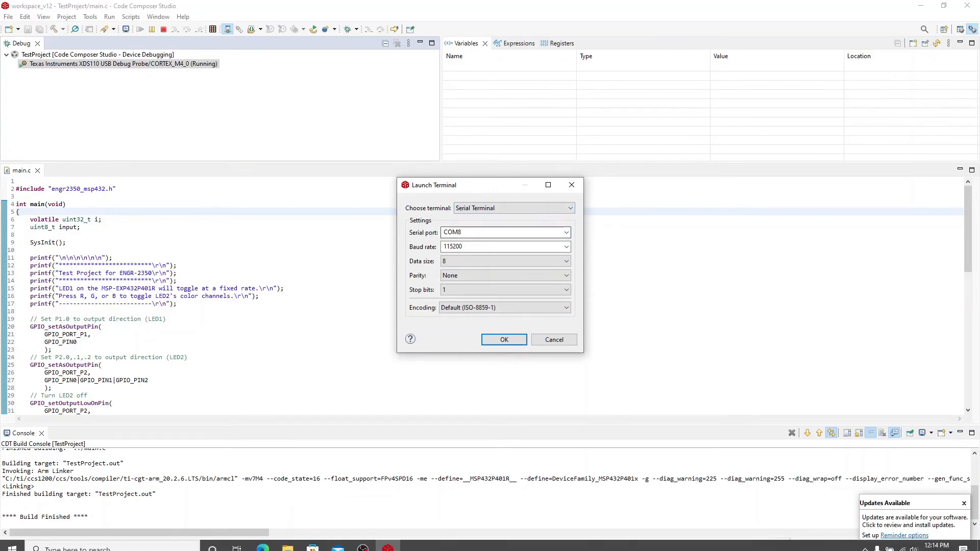
# Step: Open Windows Device Manager and expand Ports (COM & LPT) to look up the XDS110 Class Application/User UART port
pyautogui.click(12, 543)
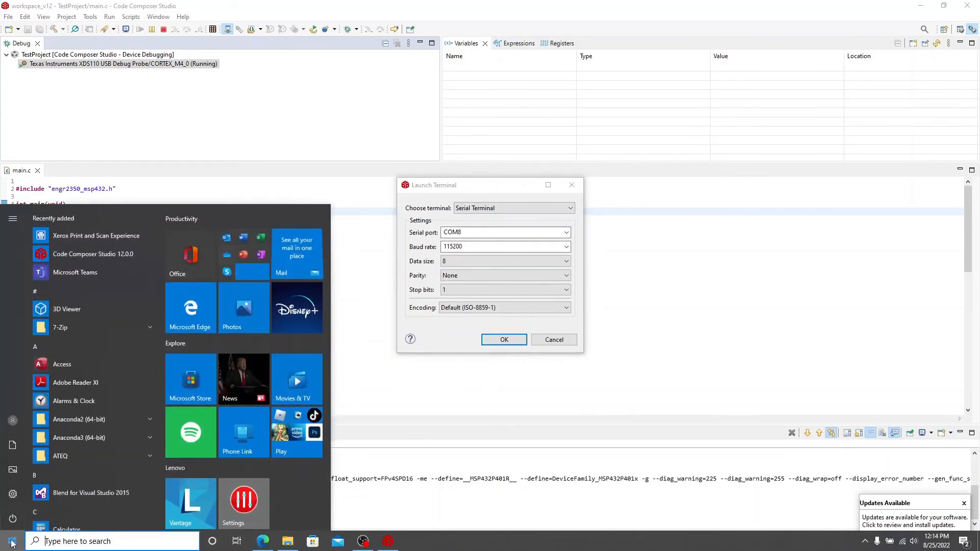
pyautogui.write('device ')
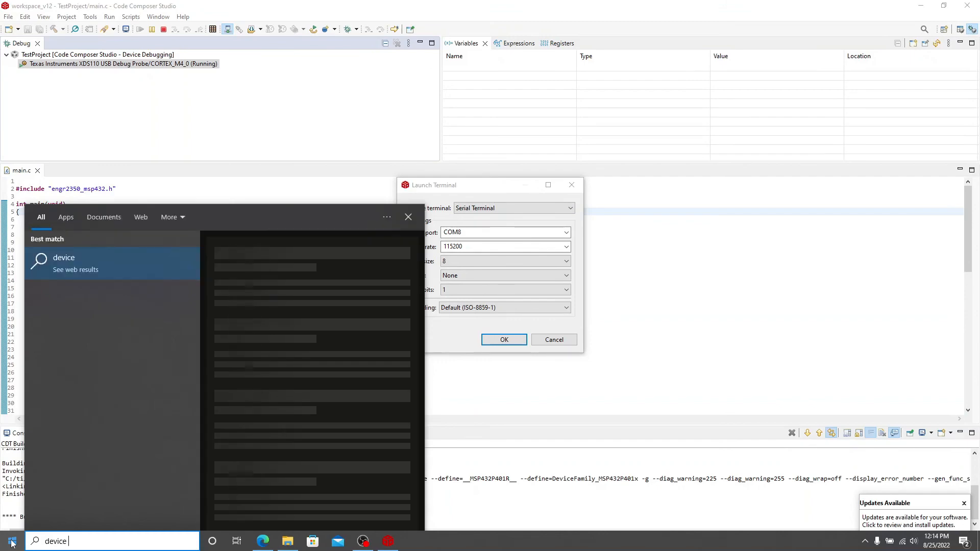
pyautogui.write('manage')
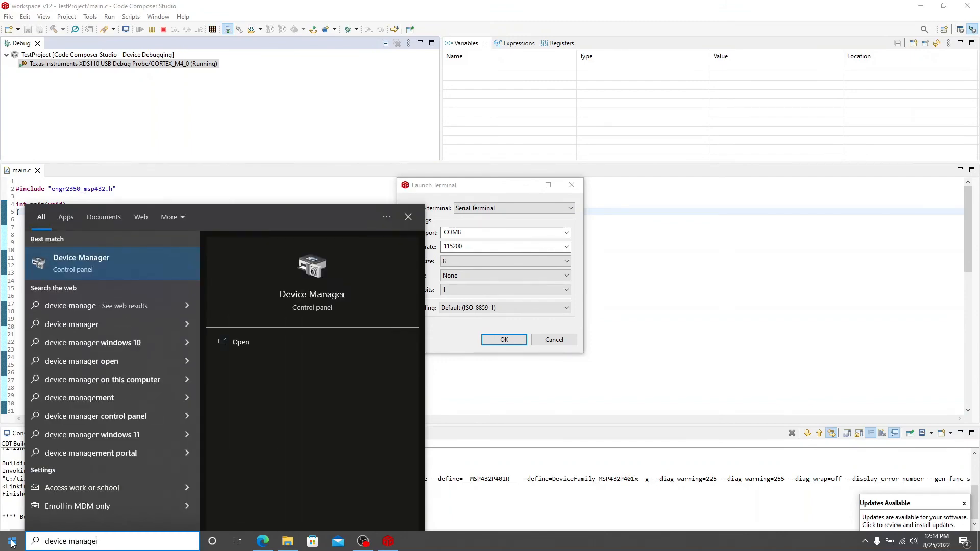
pyautogui.press('Return')
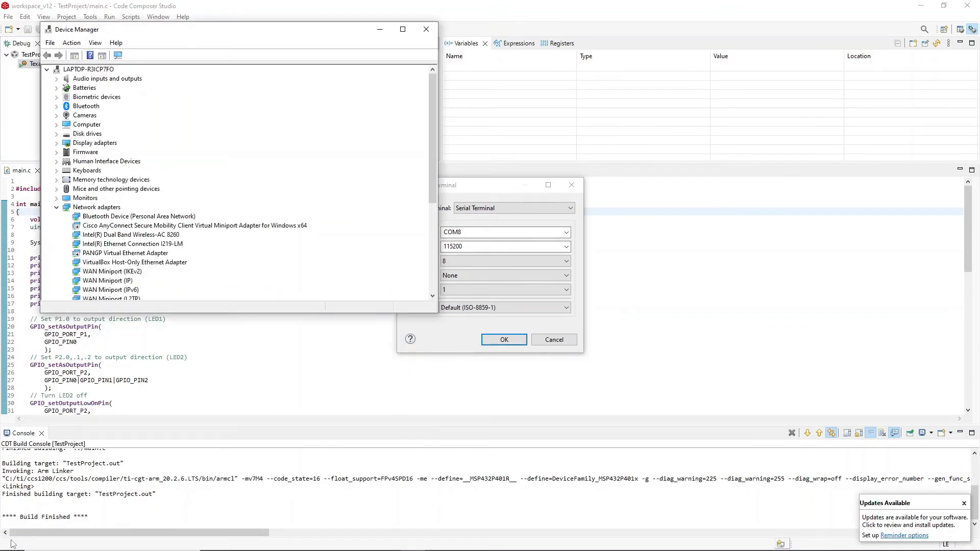
pyautogui.click(57, 207)
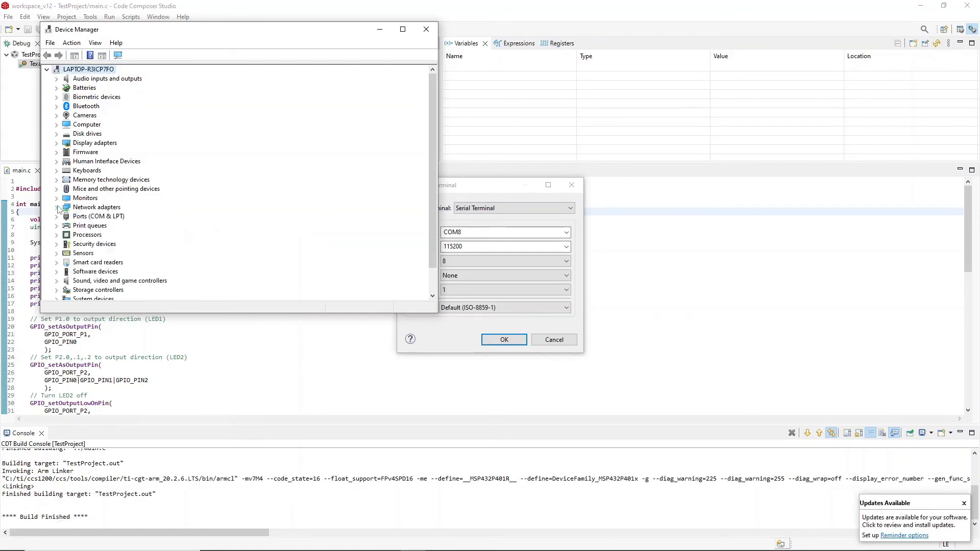
pyautogui.click(59, 218)
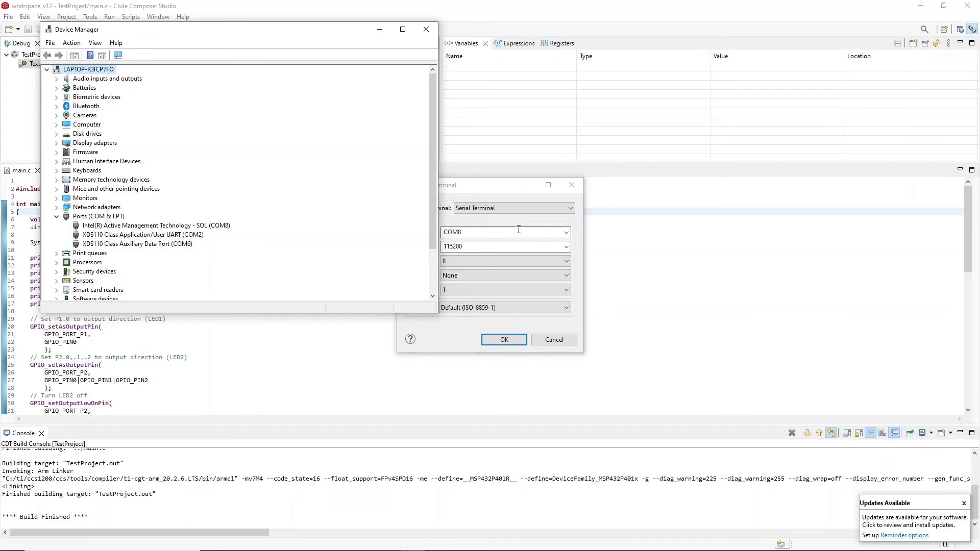
# Step: Launch the serial terminal on port COM2 at 115200 baud and enlarge the terminal pane
pyautogui.click(566, 233)
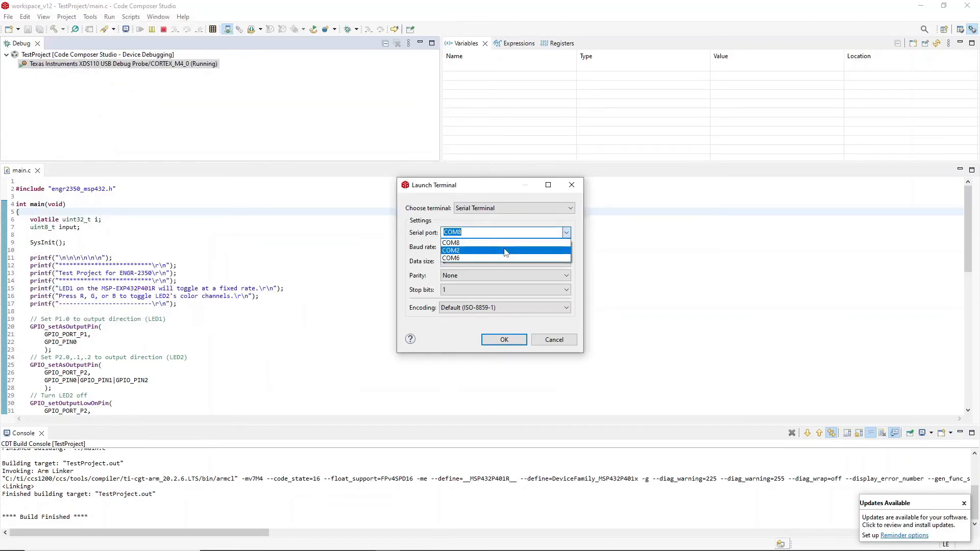
pyautogui.click(505, 251)
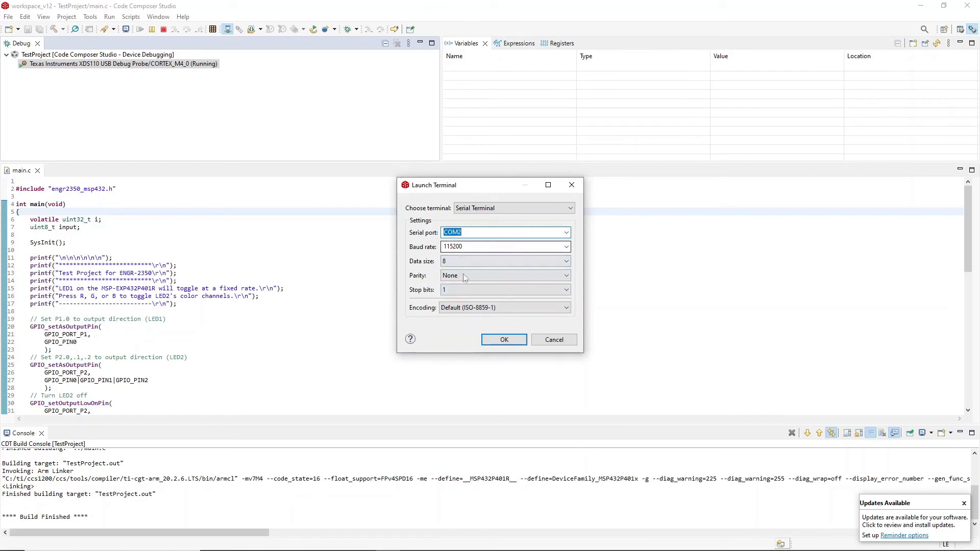
pyautogui.click(503, 340)
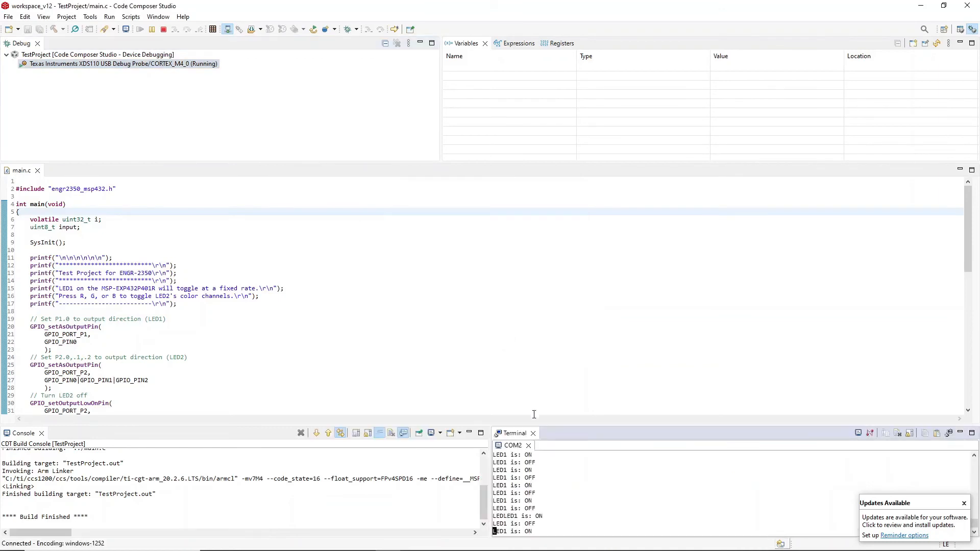
pyautogui.moveTo(558, 428); pyautogui.dragTo(566, 365)
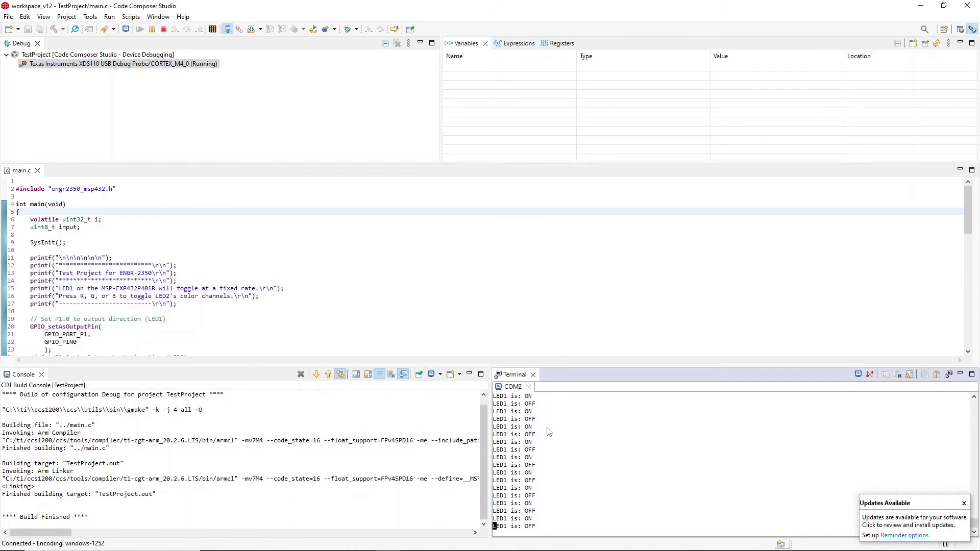
# Step: Examine the printf statements for LED1 ON and OFF in the while loop of main.c
pyautogui.scroll(-10, 391, 285)
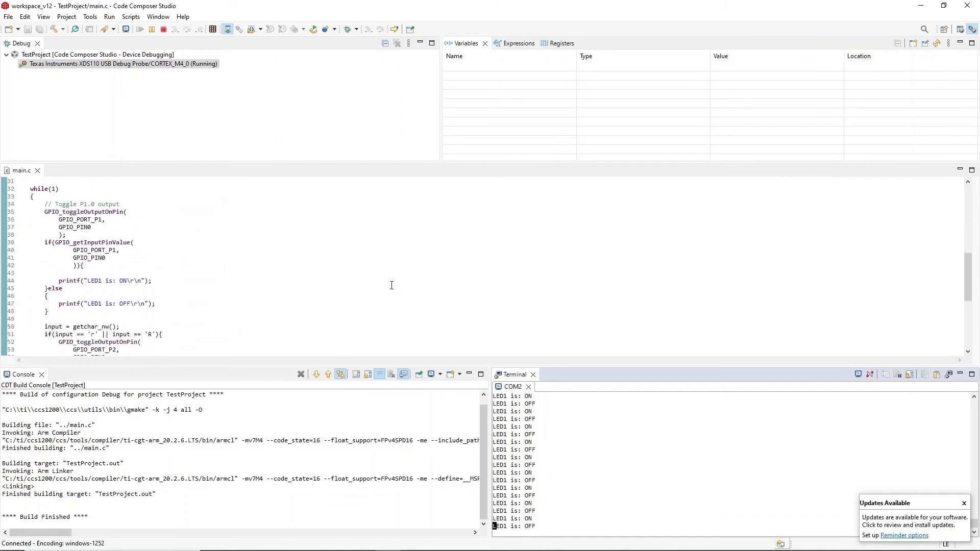
pyautogui.scroll(-2, 391, 285)
pyautogui.moveTo(76, 258); pyautogui.dragTo(170, 282)
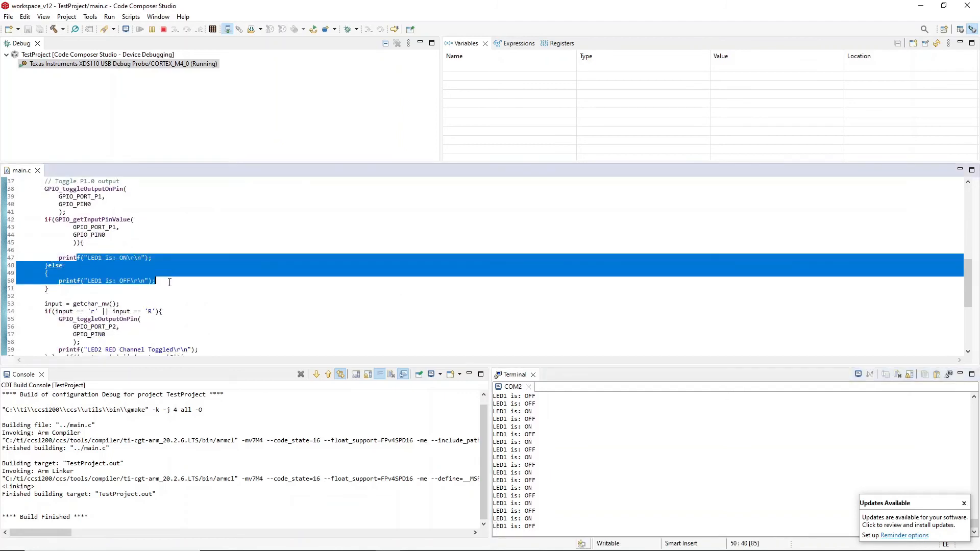
pyautogui.click(169, 282)
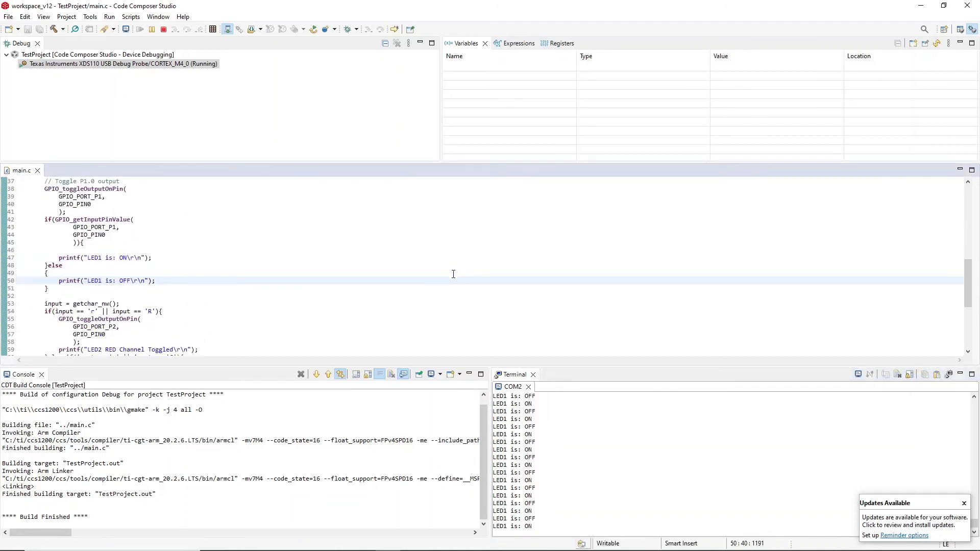
pyautogui.scroll(-1, 511, 286)
pyautogui.scroll(1, 471, 282)
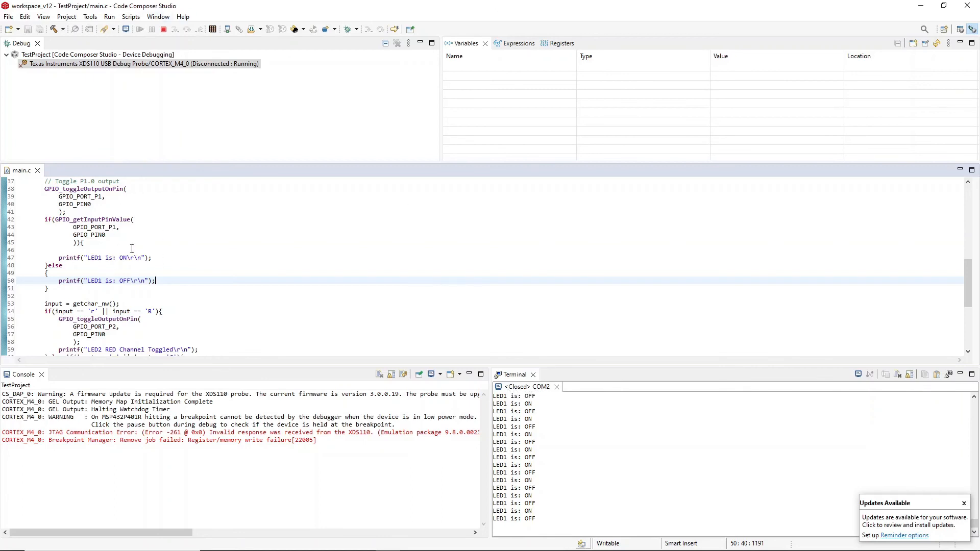
# Step: End the disconnected debug session, restart debugging of TestProject and run the program
pyautogui.click(163, 29)
pyautogui.click(152, 29)
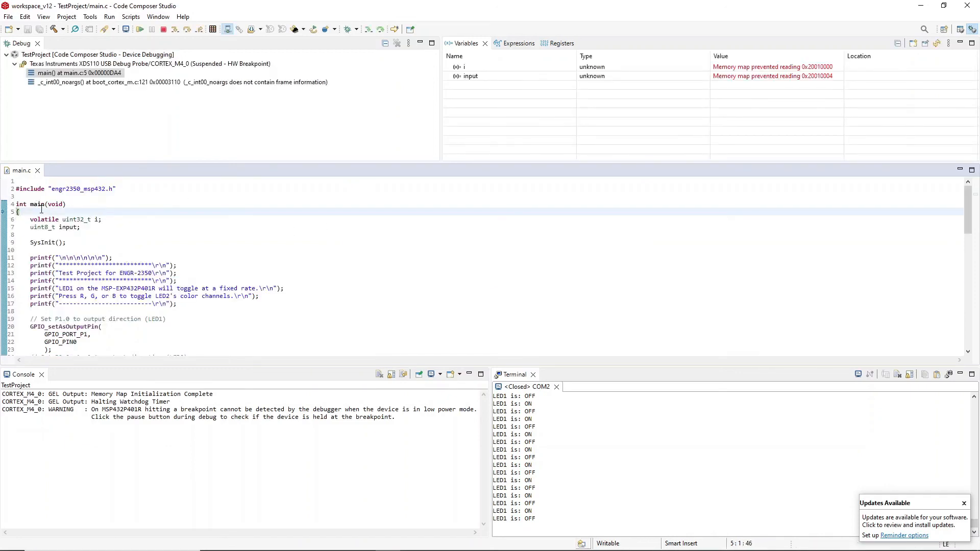
pyautogui.click(140, 29)
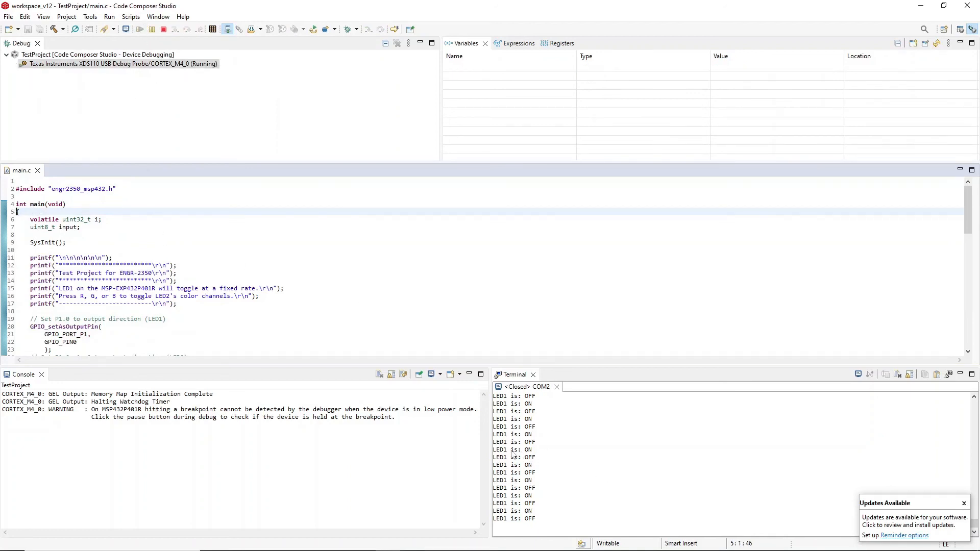
# Step: Reestablish the closed terminal connection by launching a Serial Terminal on COM2 with baud rate 115200
pyautogui.moveTo(498, 453); pyautogui.dragTo(546, 498)
pyautogui.click(546, 499)
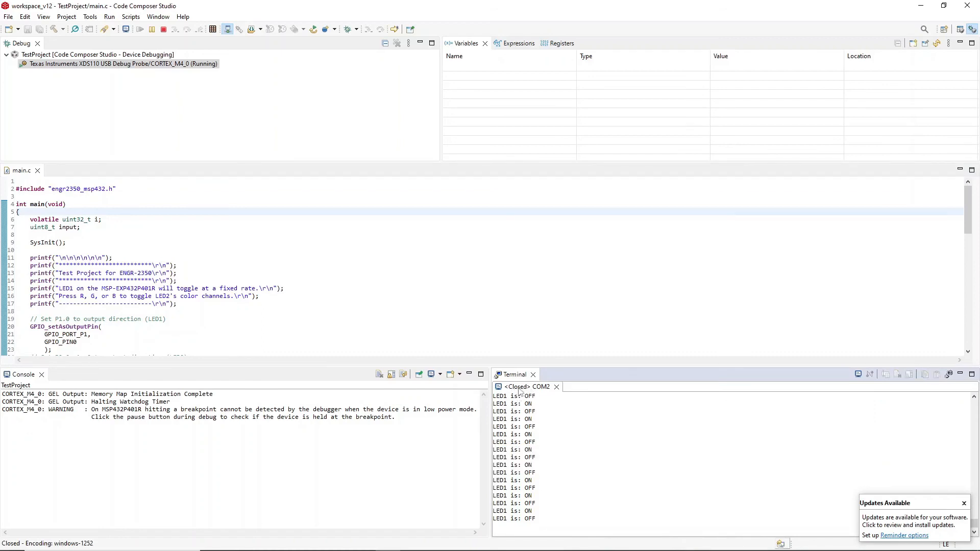
pyautogui.click(859, 376)
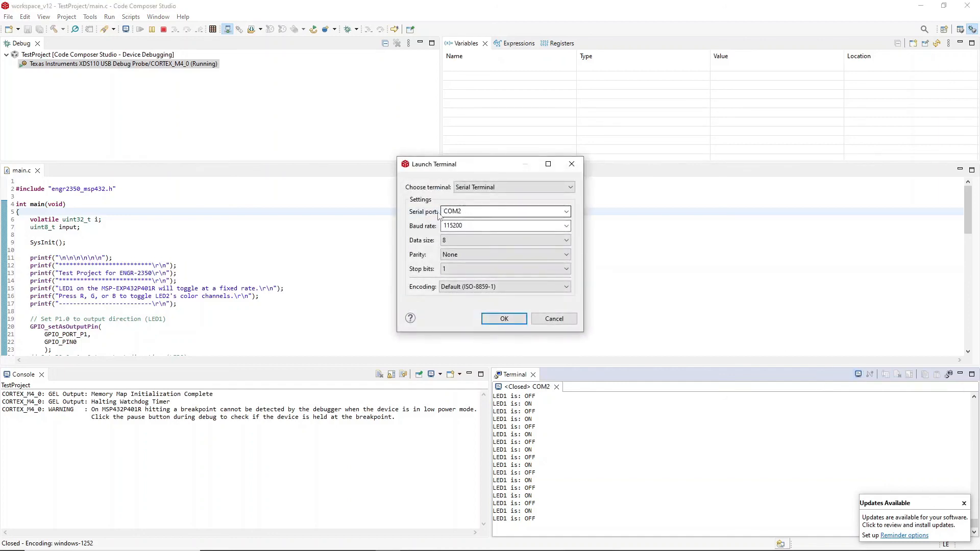
pyautogui.click(504, 320)
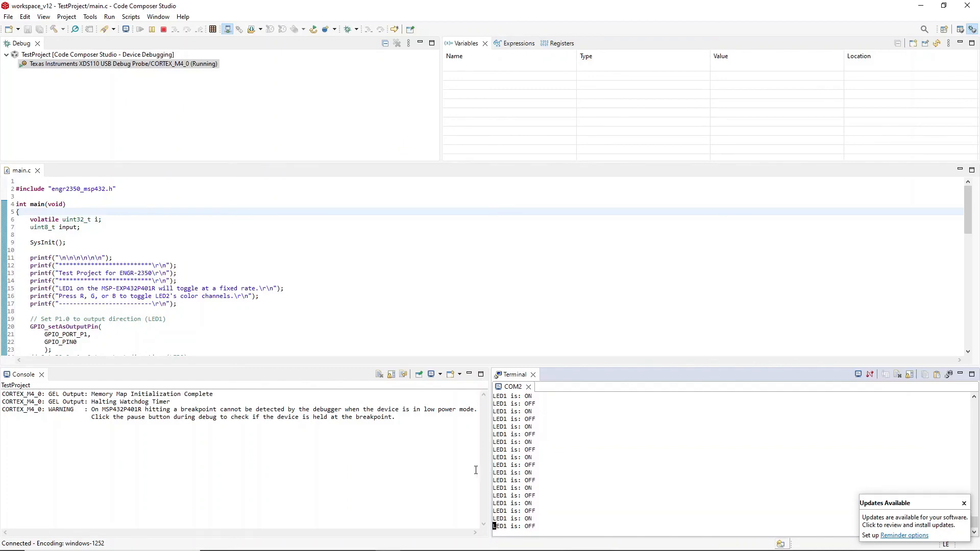
# Step: Switch to the course page in the browser and review the Serial Terminal section and the earlier installation instructions
pyautogui.click(263, 542)
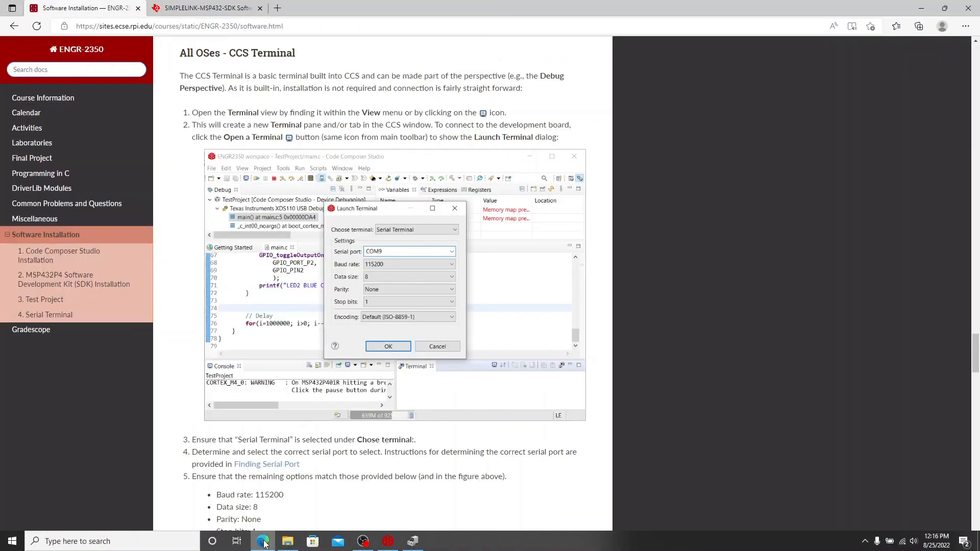
pyautogui.scroll(3, 252, 146)
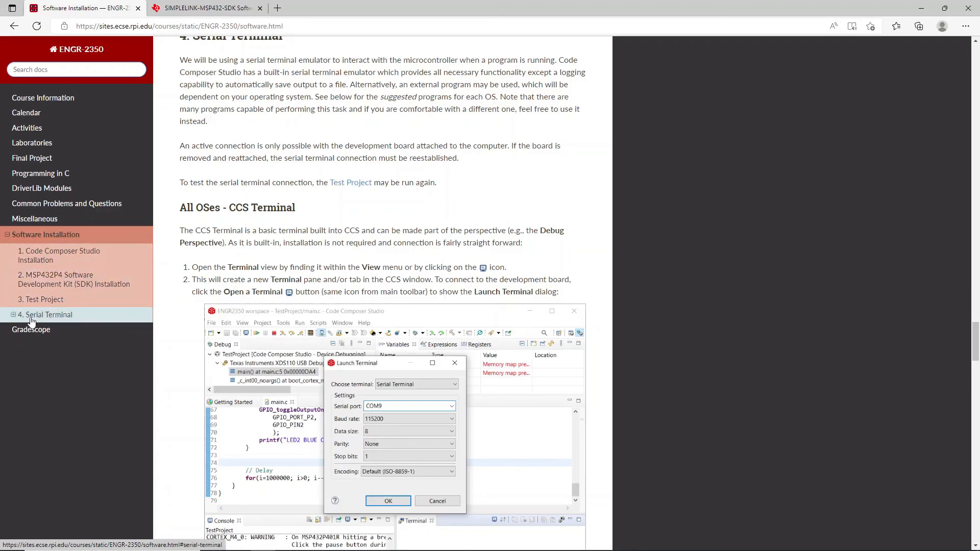
pyautogui.scroll(-15, 284, 216)
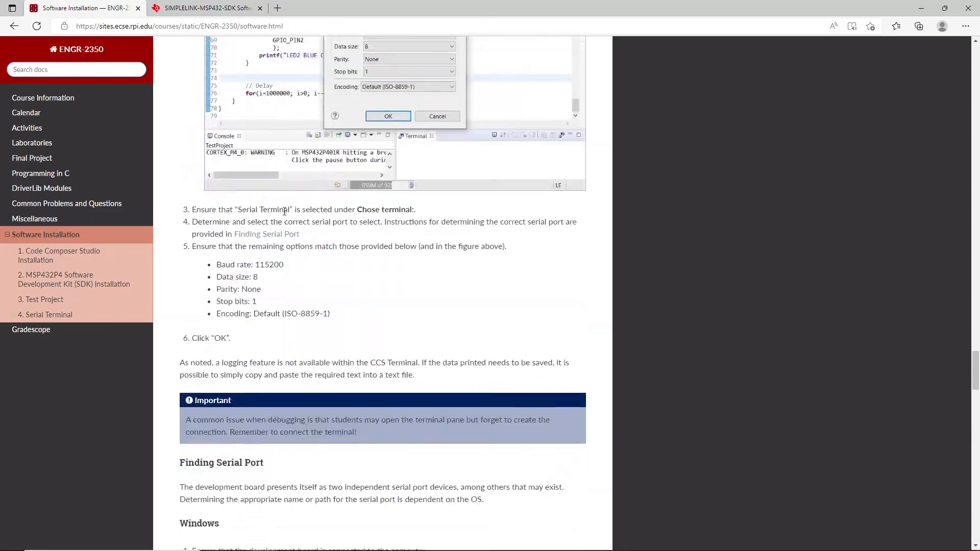
pyautogui.scroll(20, 285, 217)
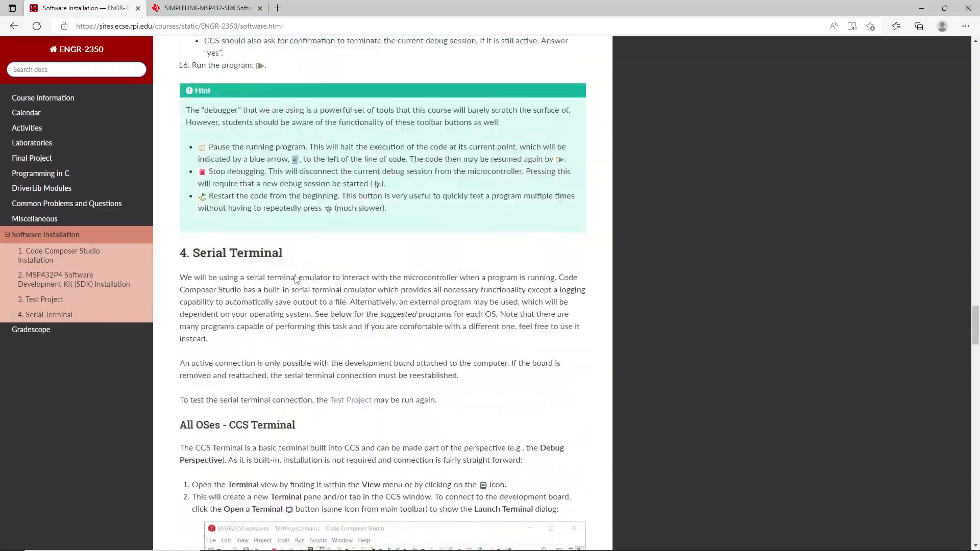
pyautogui.scroll(20, 295, 276)
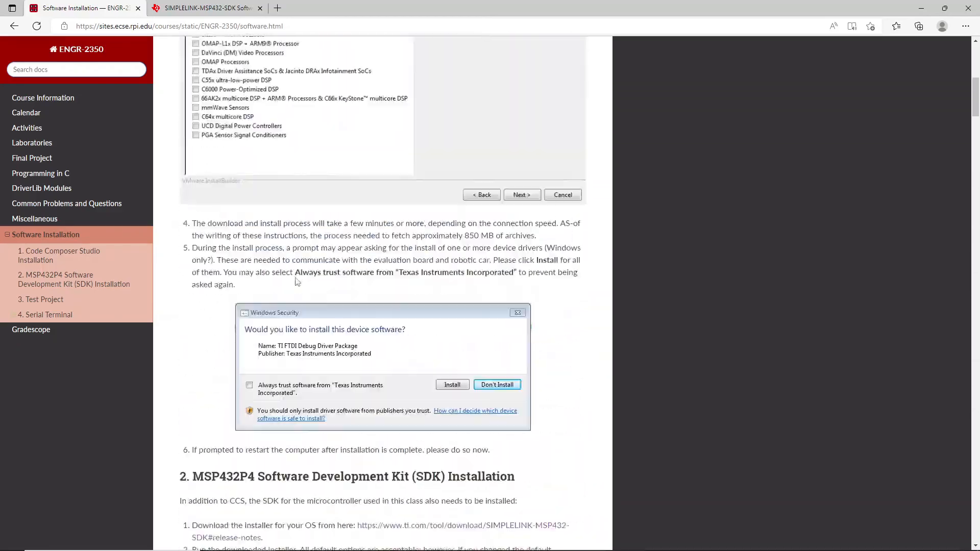